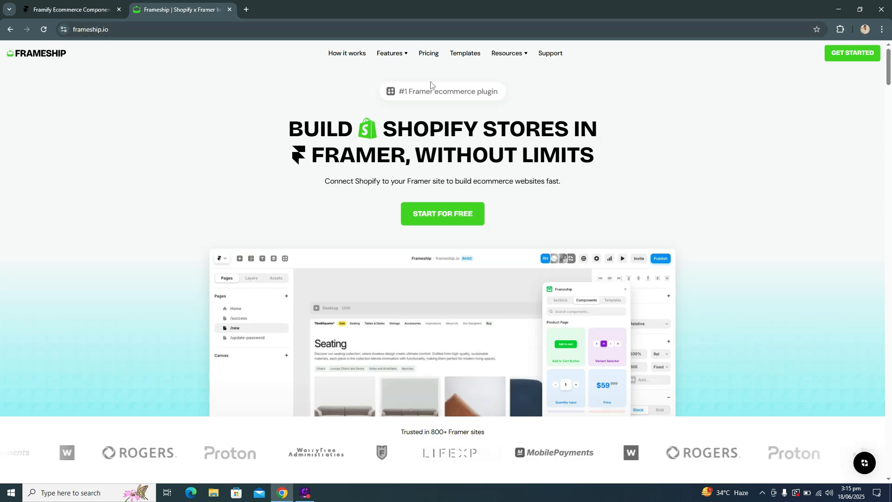
Step: Open the Frameship tutorials and go to the product article on how to connect Shopify to Framer with Frameship
mouse_move(509, 54)
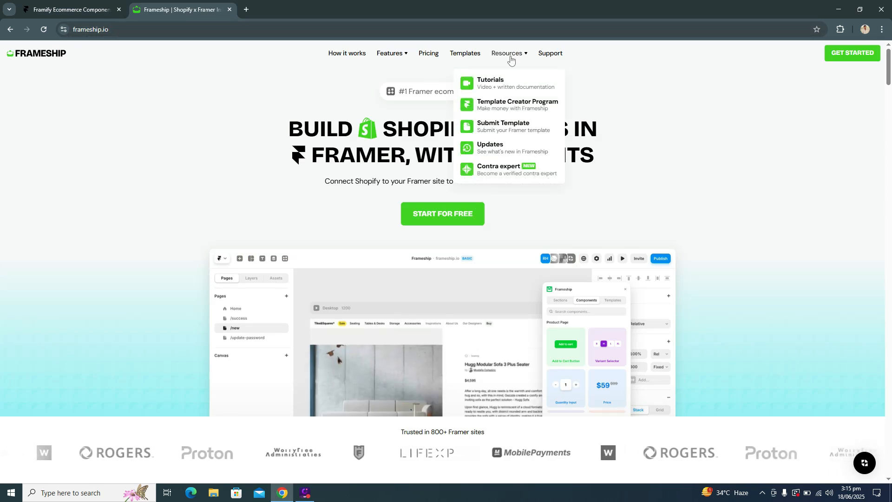
left_click(510, 86)
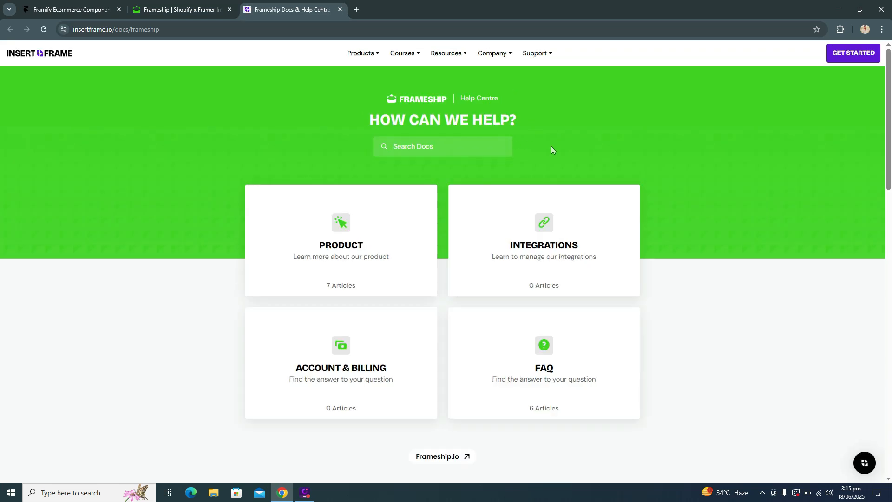
left_click(382, 226)
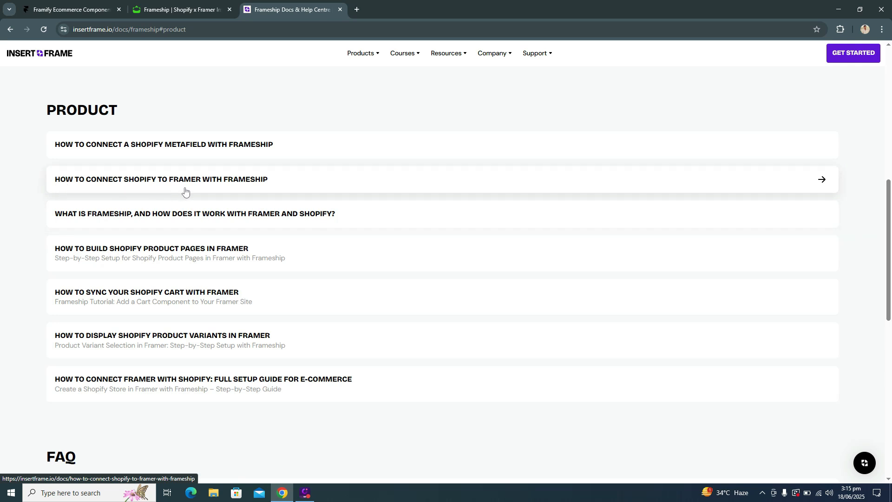
left_click(286, 176)
Step: Read through the article's instructions for setting up a Shopify store and connecting it with Frameship
scroll(438, 336, "down", 3)
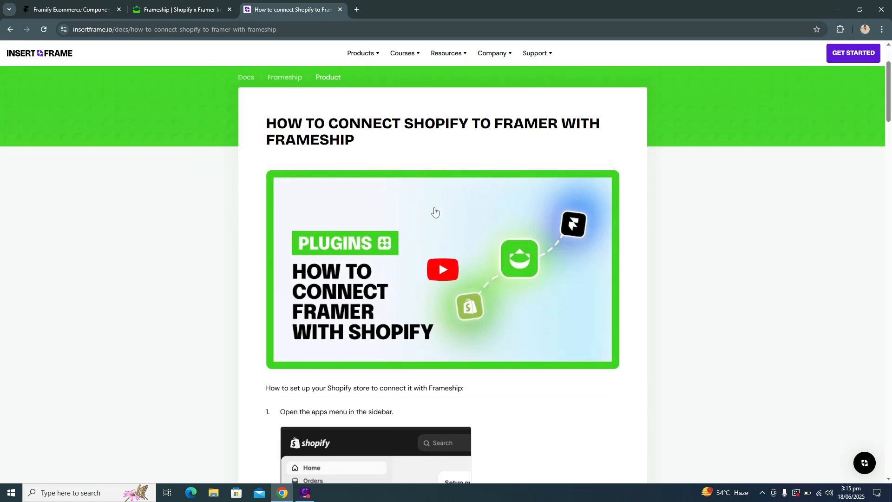
scroll(458, 197, "down", 1)
scroll(615, 205, "down", 12)
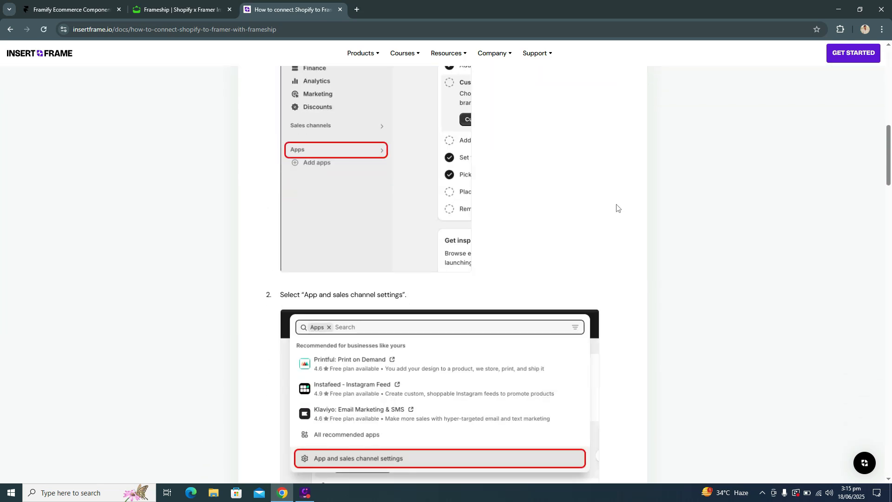
scroll(616, 207, "down", 15)
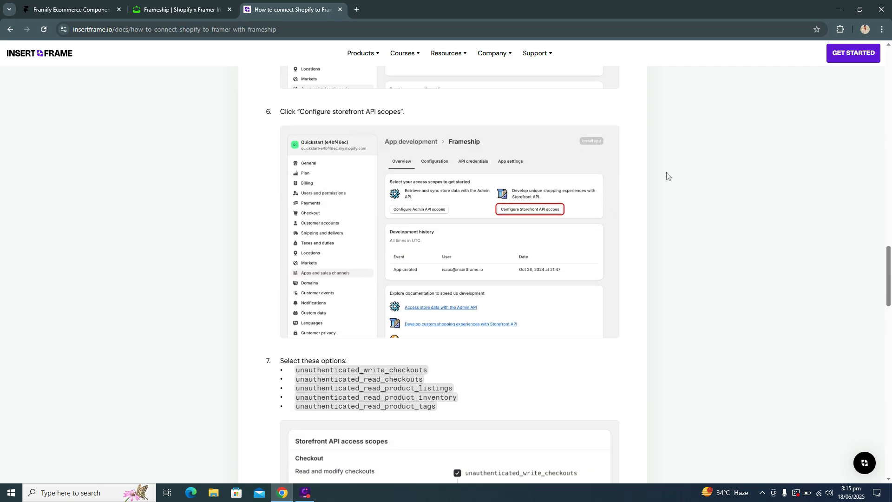
scroll(636, 230, "down", 6)
scroll(634, 229, "down", 5)
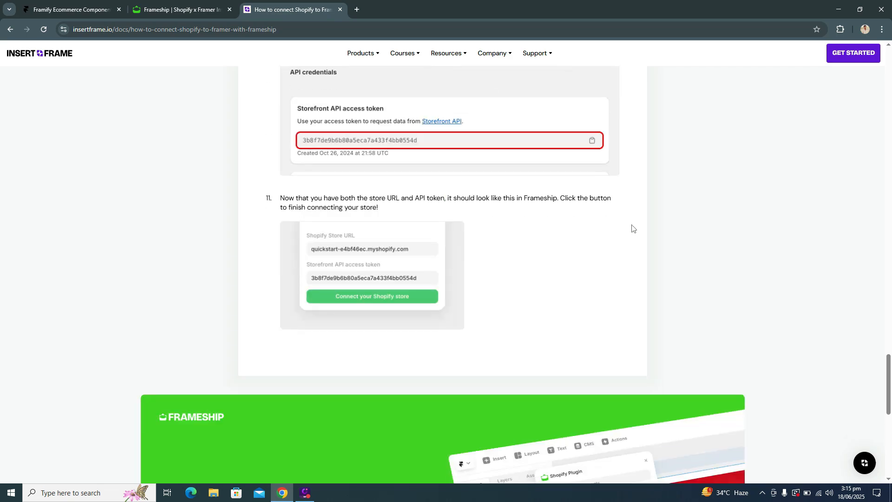
scroll(632, 228, "up", 4)
scroll(632, 228, "up", 18)
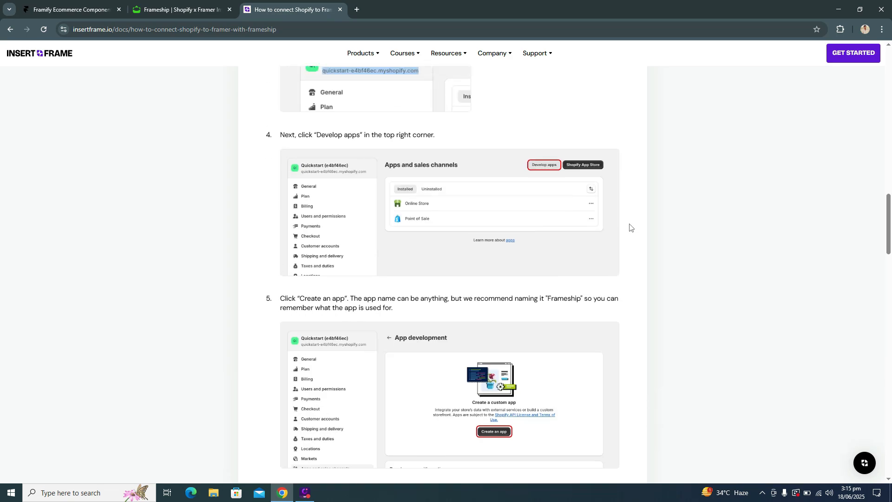
scroll(630, 227, "up", 15)
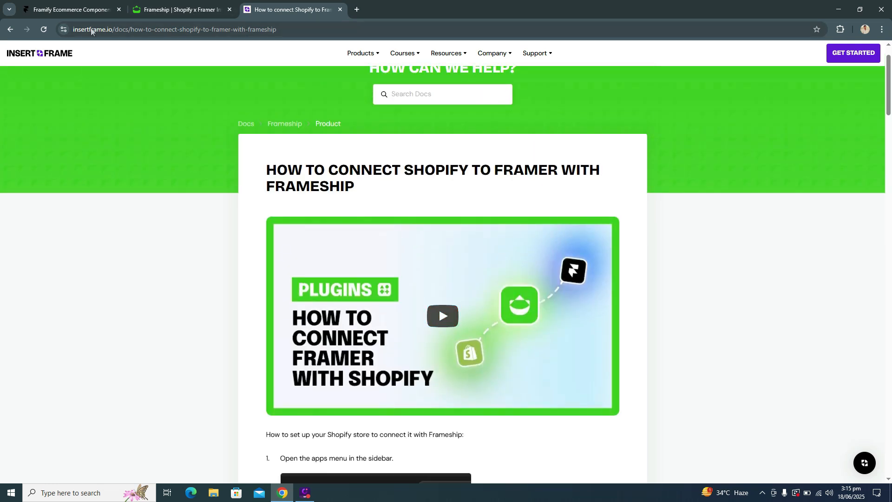
Step: Switch to the Framify Ecommerce Component project in Framer and open its CMS
left_click(69, 12)
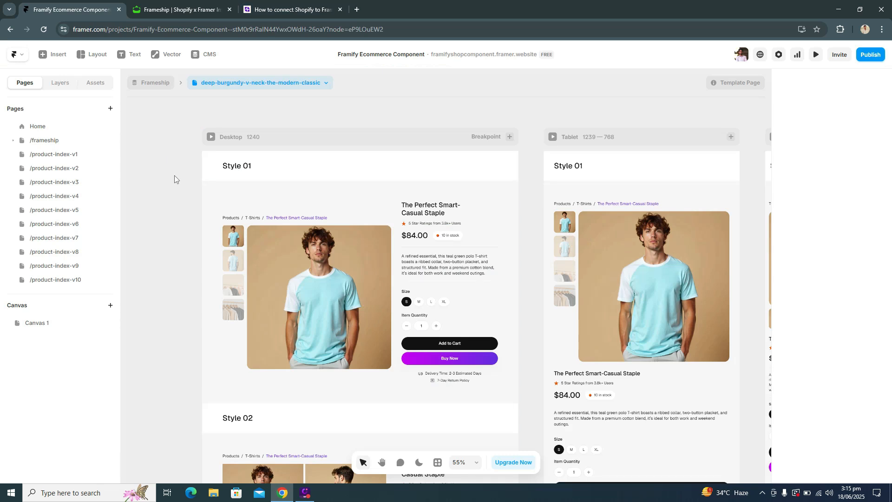
left_click(258, 12)
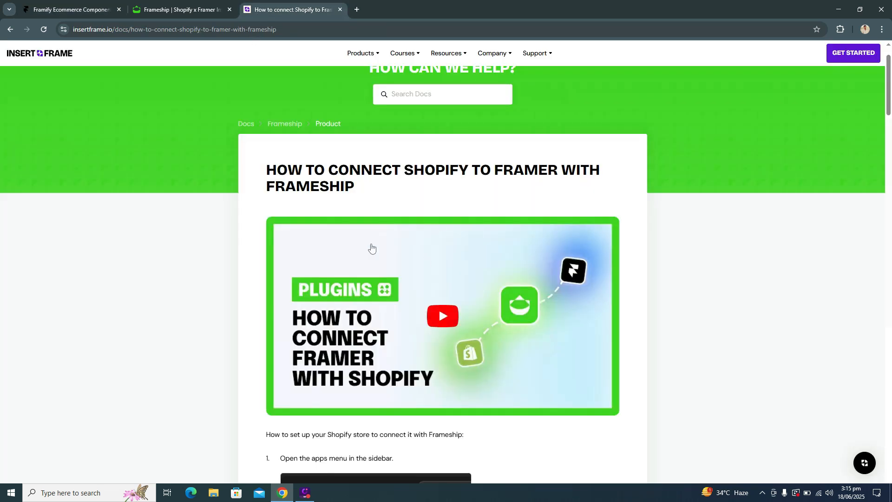
left_click(83, 11)
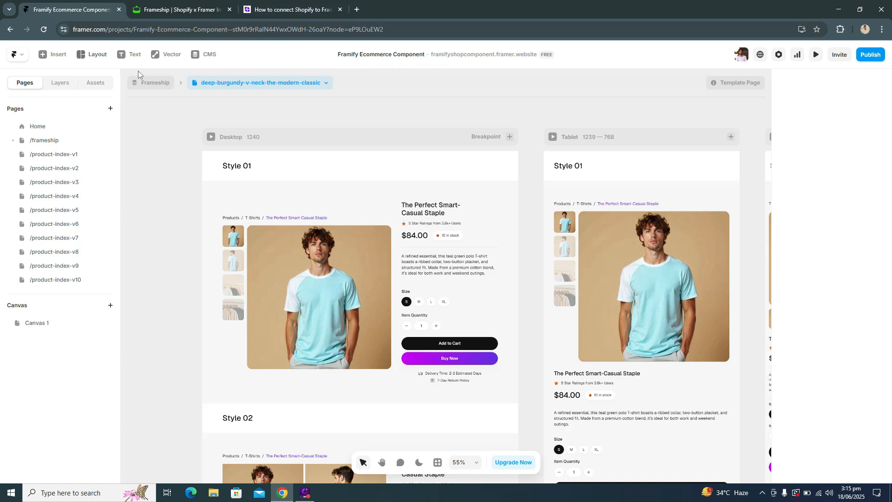
left_click(201, 57)
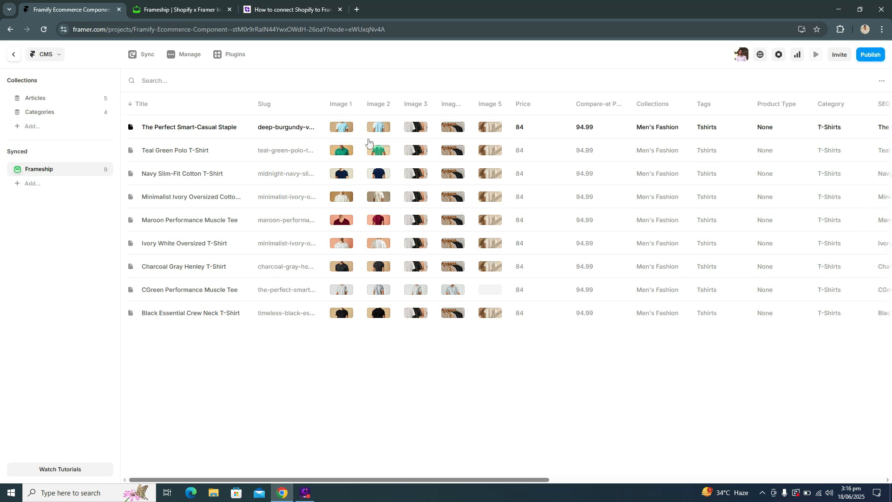
Step: Examine the synced fields of the product The Perfect Smart-Casual Staple in the Frameship collection
left_click(309, 132)
scroll(681, 206, "down", 5)
scroll(674, 203, "down", 5)
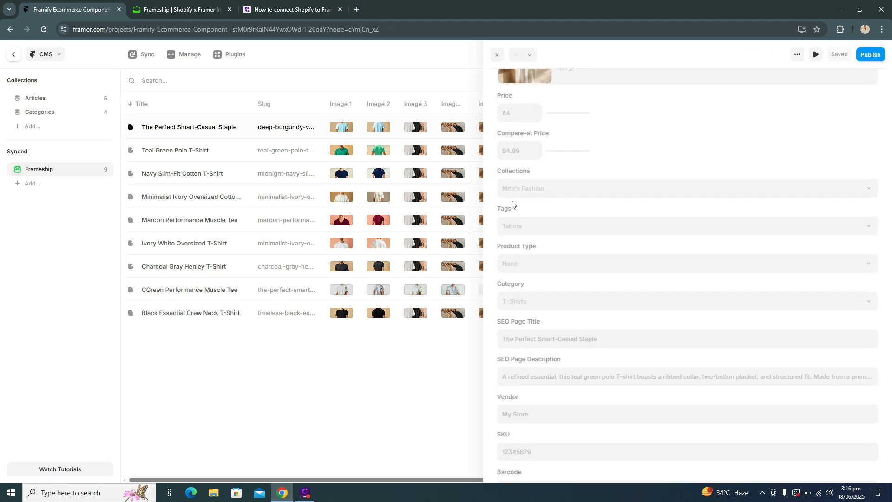
scroll(680, 192, "up", 10)
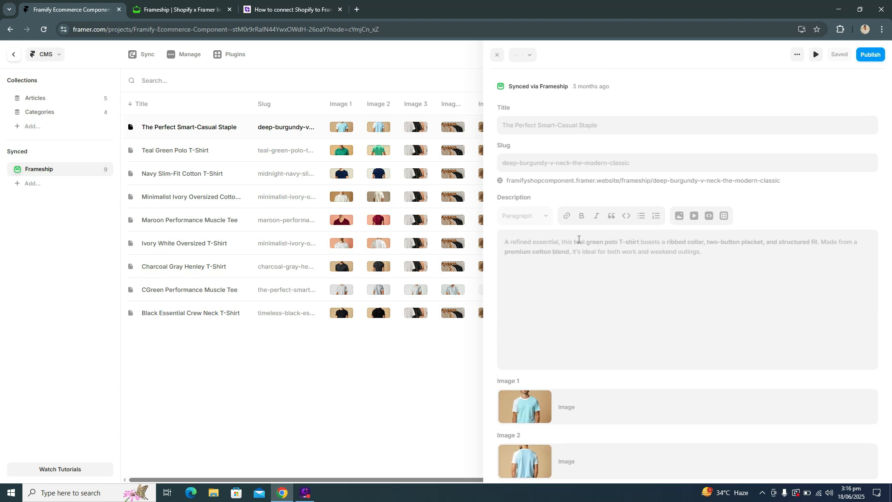
left_click(373, 348)
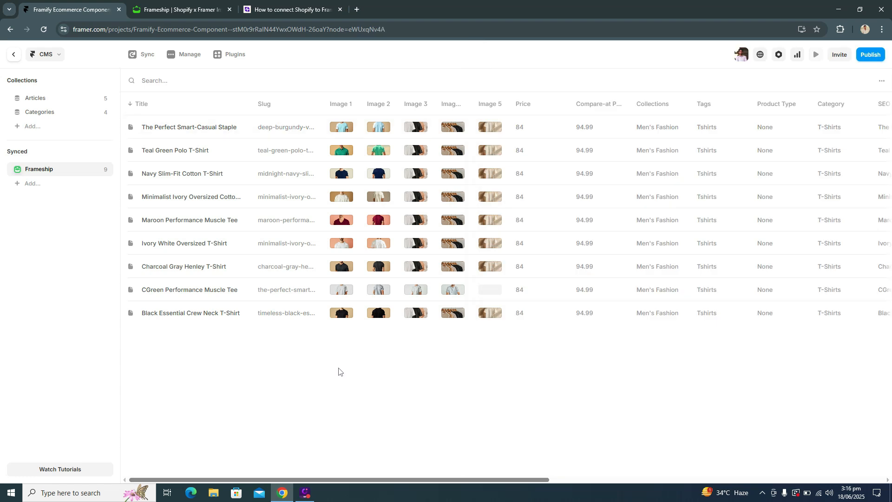
Step: Sync the Frameship collection, leave the CMS and open the /frameship page
left_click(140, 56)
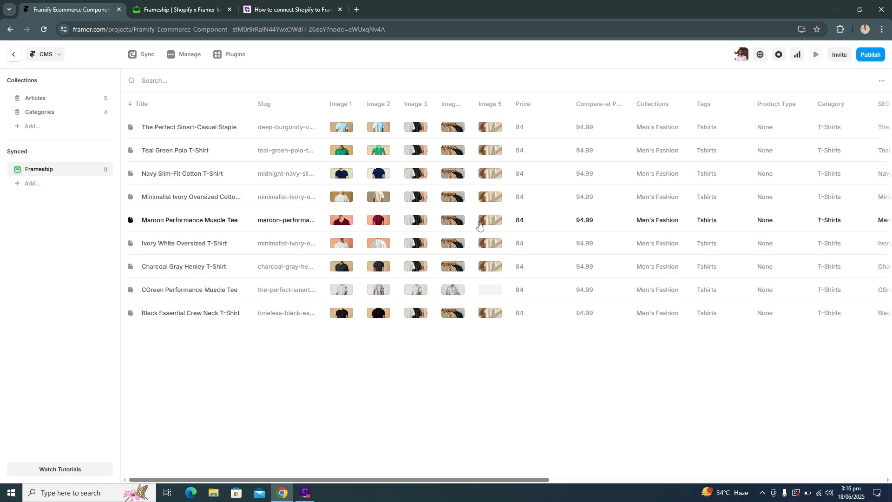
left_click(14, 56)
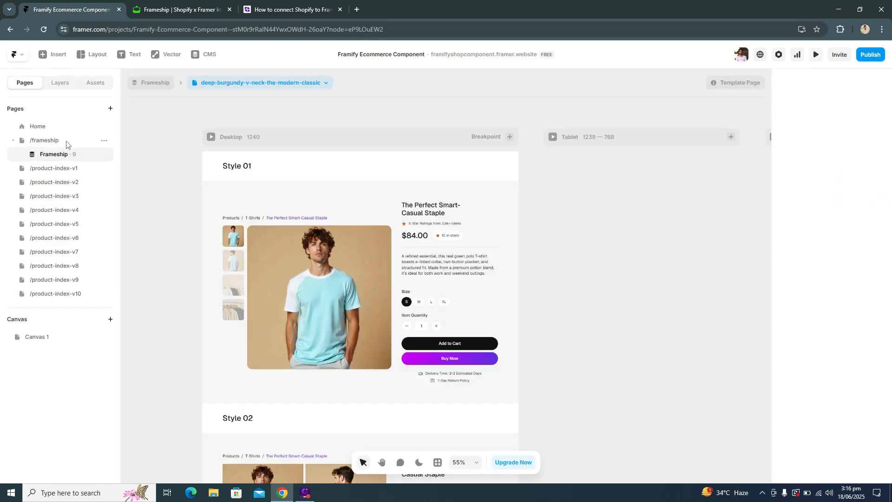
left_click(78, 142)
Step: View the page types offered for a new CMS page based on the Frameship collection, without creating one
left_click(110, 108)
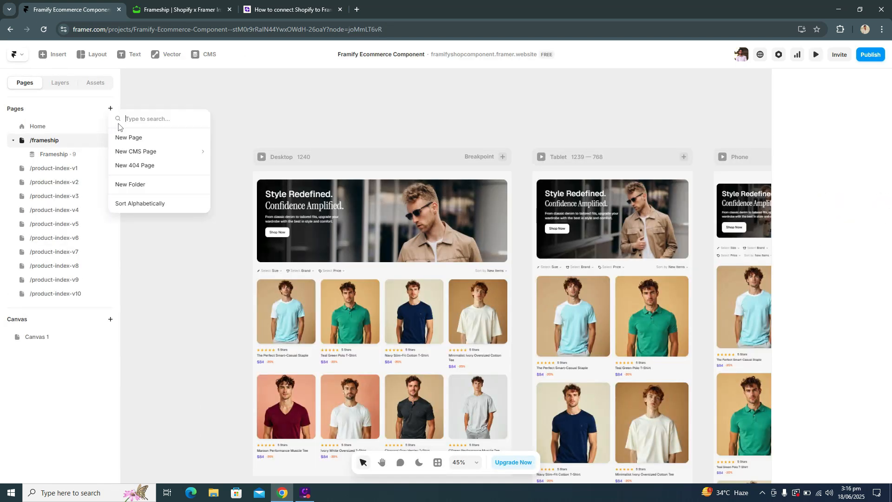
mouse_move(125, 154)
mouse_move(237, 180)
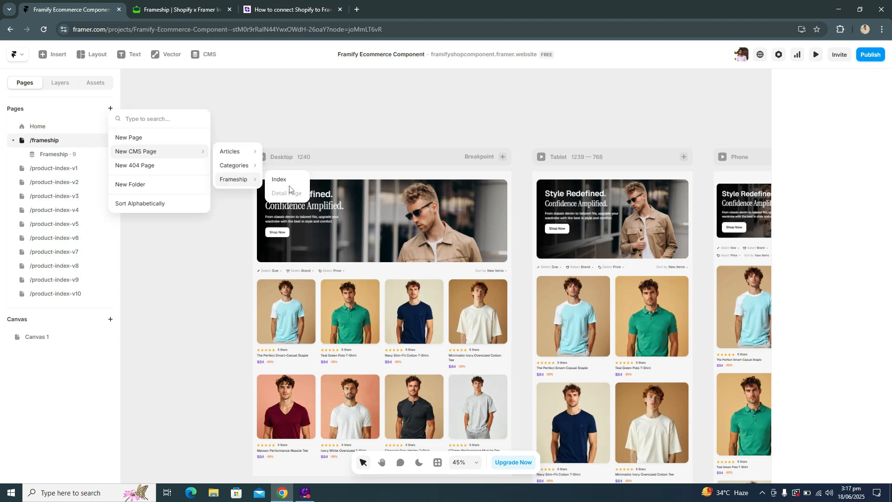
left_click(211, 241)
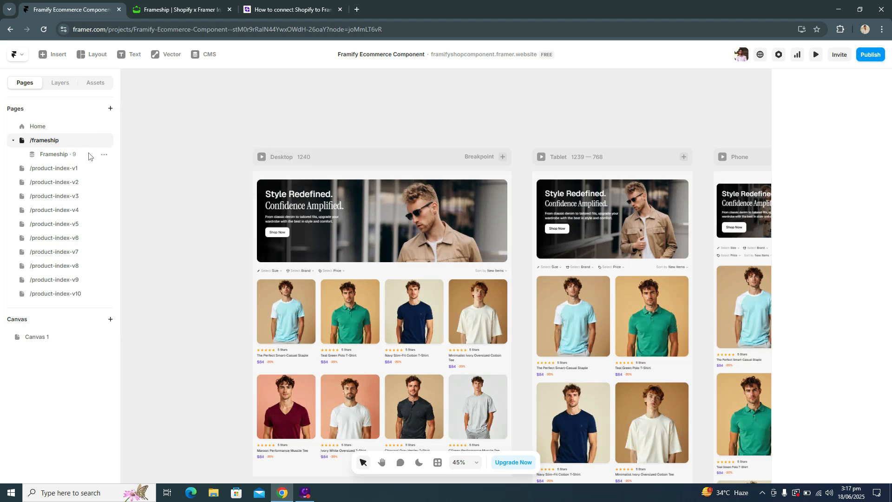
Step: Hide the Product Index v1 component on the /frameship page by setting its visibility to No
left_click(314, 180)
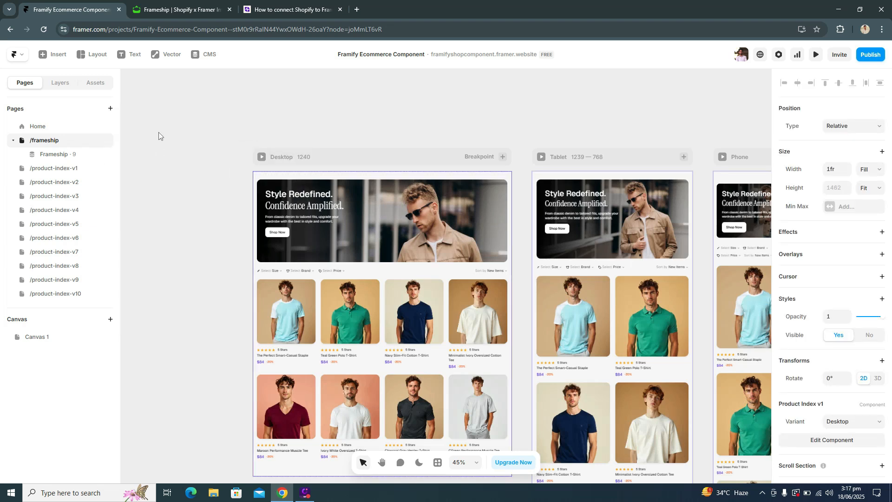
left_click(59, 82)
scroll(832, 325, "down", 1)
left_click(869, 312)
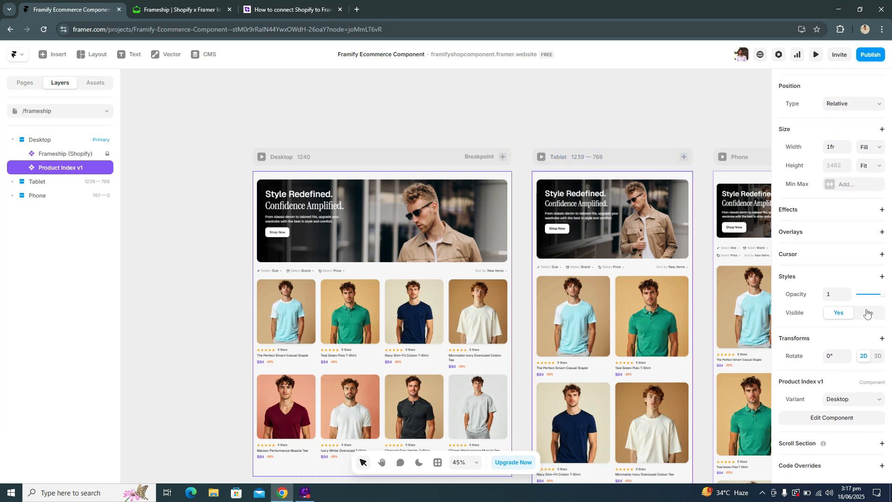
Step: Select the Desktop breakpoint and launch the Framify plugin, keeping the empty frame in view beside it
left_click(301, 155)
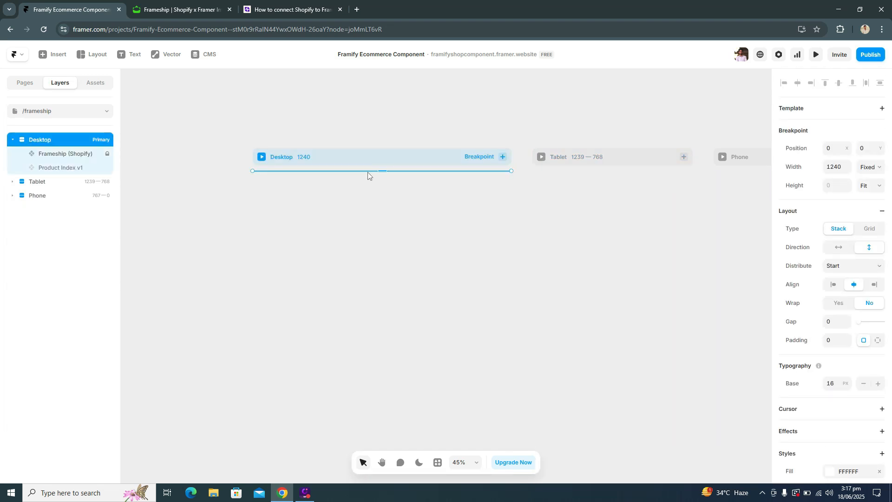
left_click(438, 462)
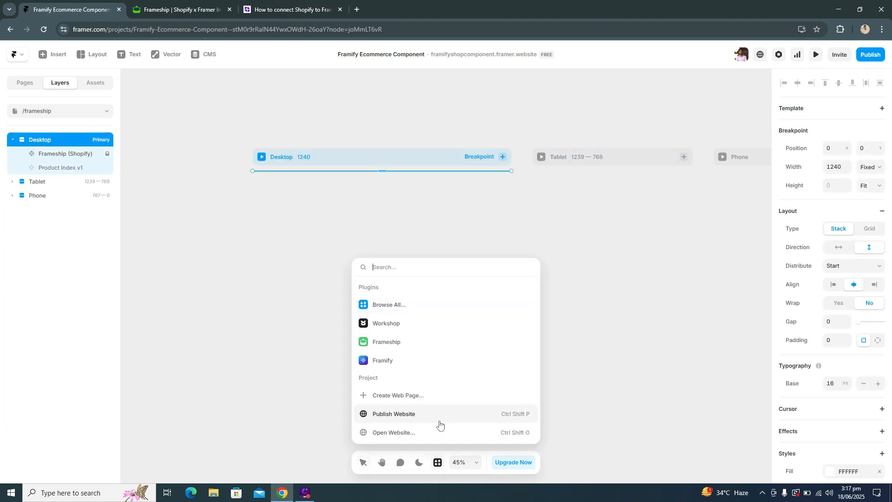
left_click(429, 360)
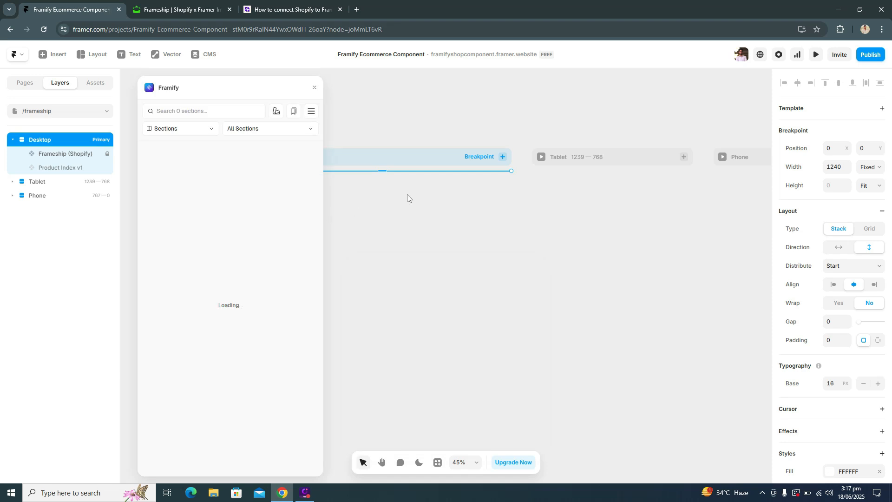
scroll(427, 206, "left", 1)
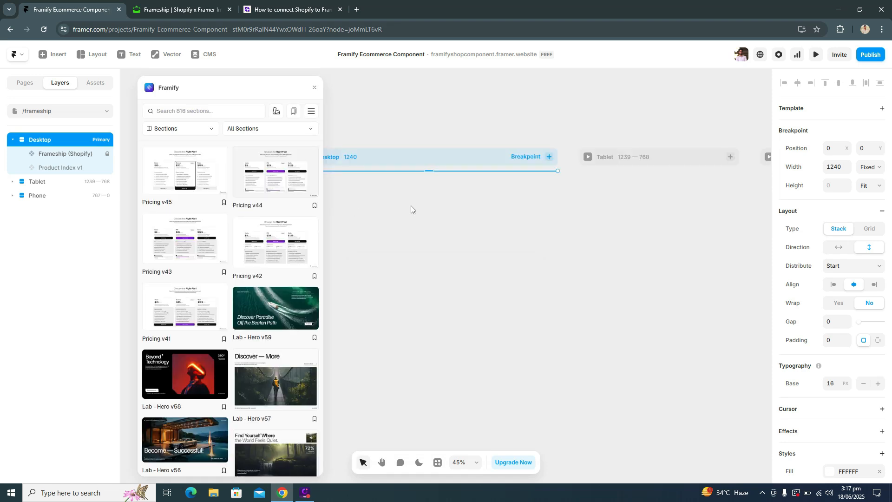
scroll(410, 205, "left", 1)
scroll(418, 255, "left", 1)
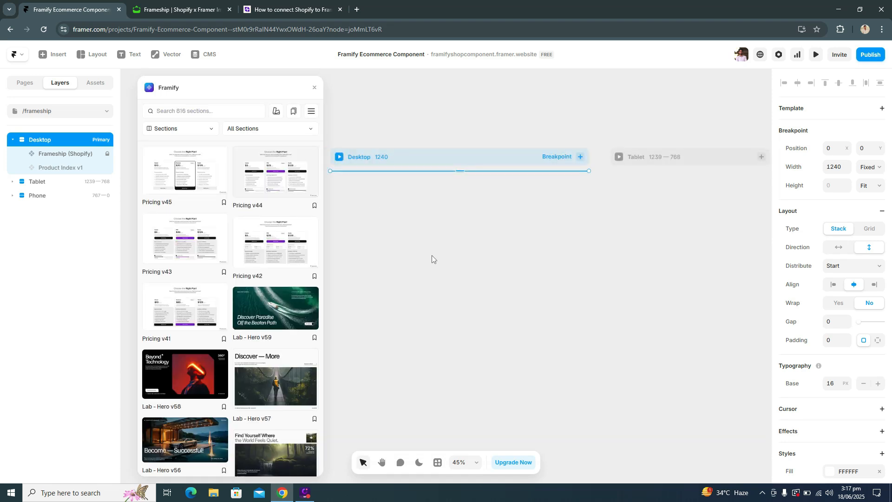
scroll(431, 255, "left", 1)
scroll(451, 255, "down", 3)
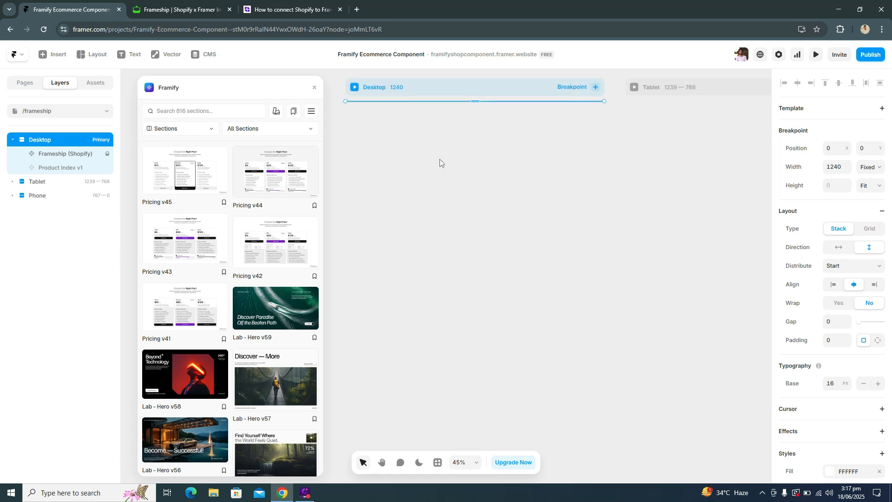
scroll(419, 163, "up", 1)
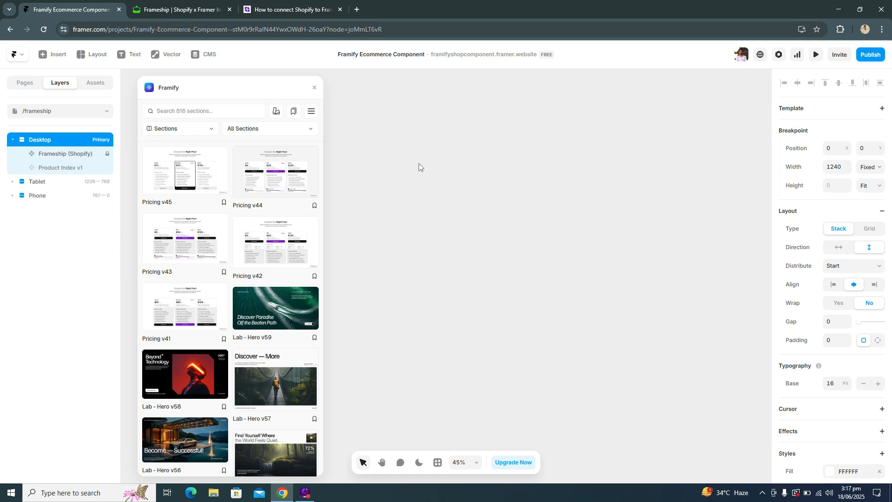
Step: Search the Framify sections for "produc" and insert Product Index v3 into the Desktop breakpoint of the /frameship page
left_click(299, 128)
scroll(304, 208, "down", 8)
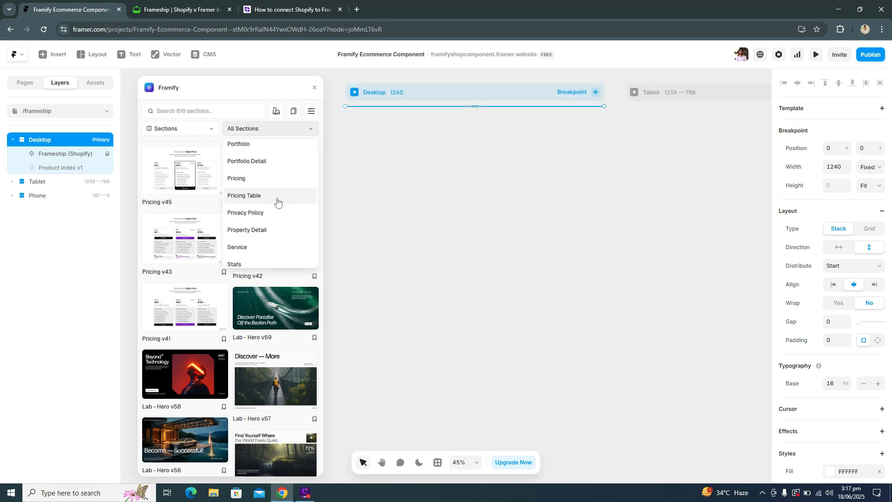
left_click(180, 110)
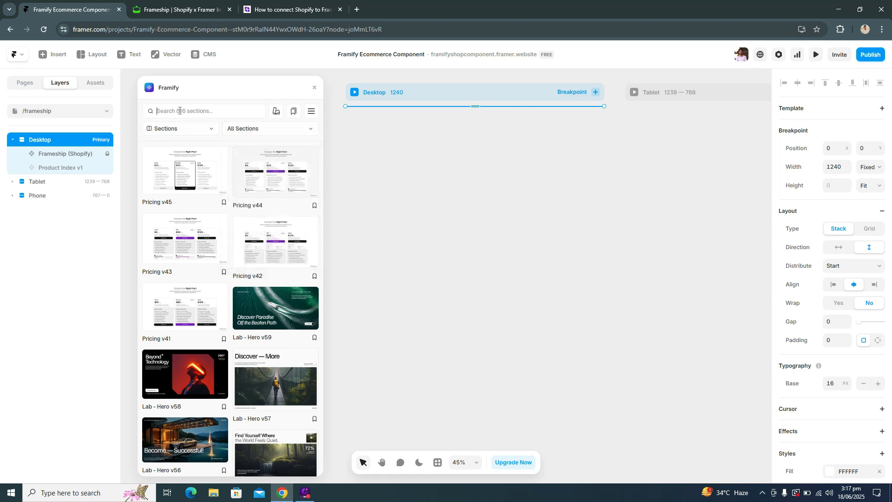
type("produc")
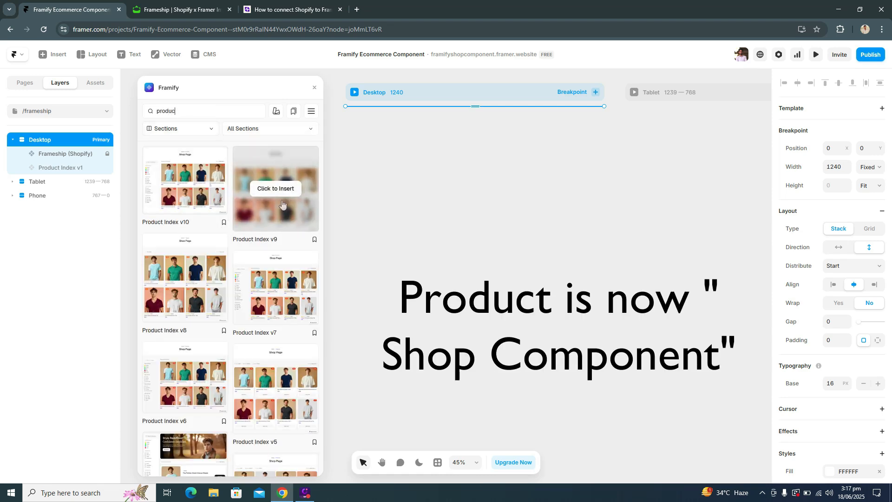
scroll(210, 220, "down", 8)
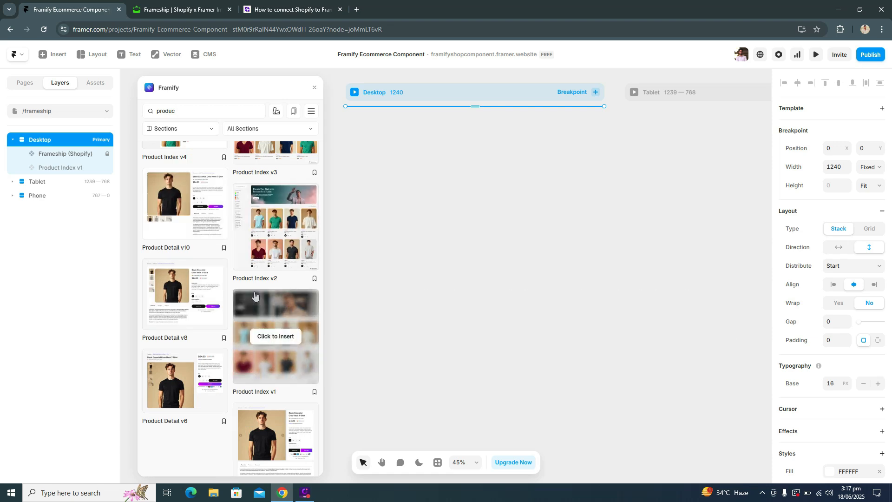
scroll(268, 318, "up", 2)
scroll(268, 318, "up", 7)
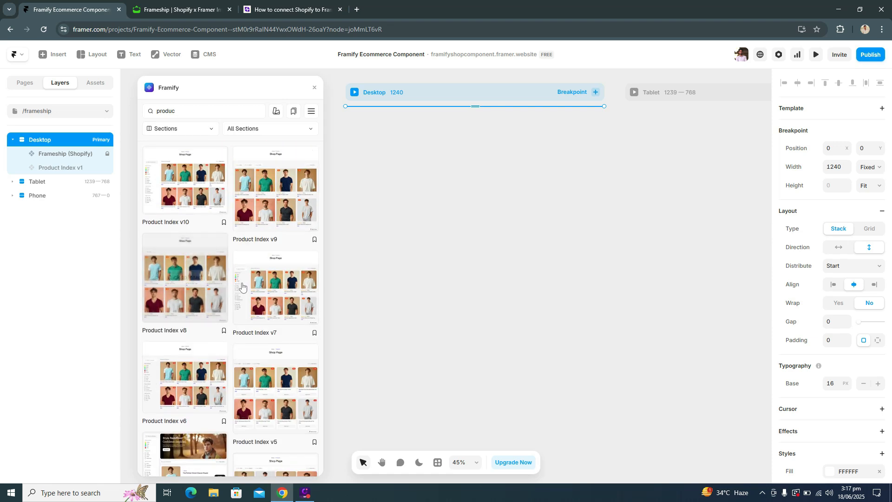
scroll(250, 270, "down", 2)
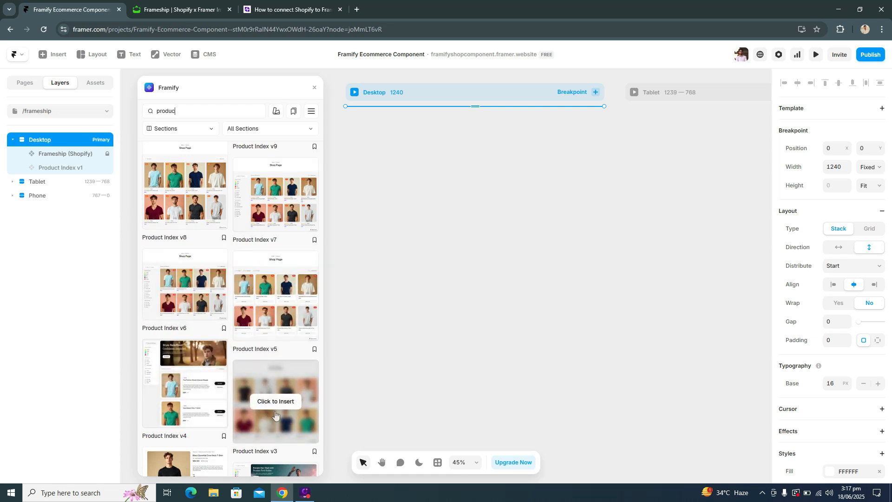
scroll(271, 400, "down", 1)
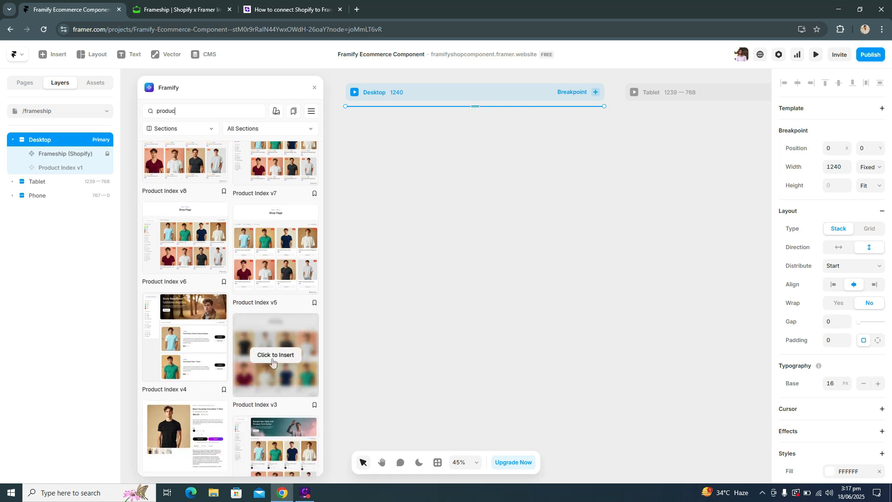
left_click(273, 362)
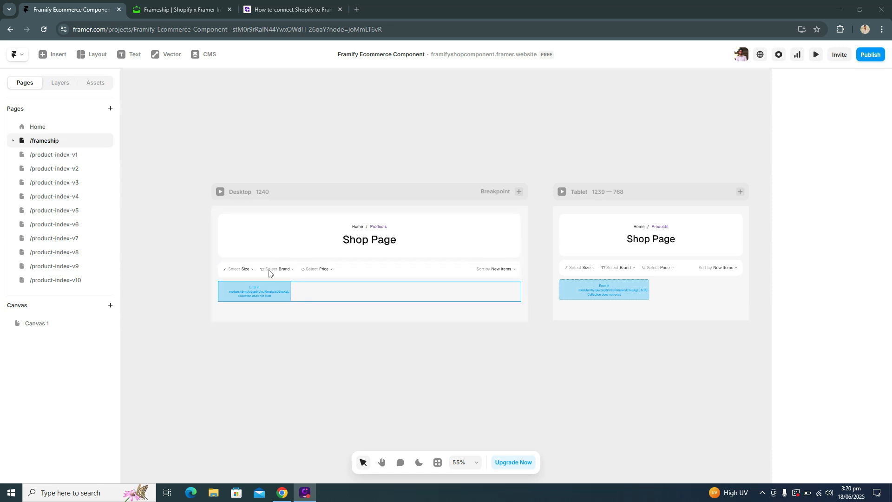
Step: Set the content source of the Collection List inside Product Index v3 to Frameship
left_click(61, 82)
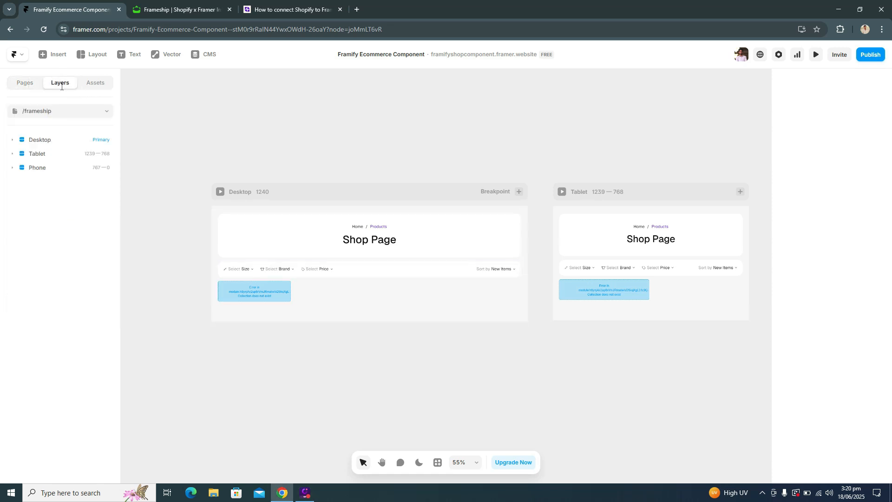
left_click(261, 288)
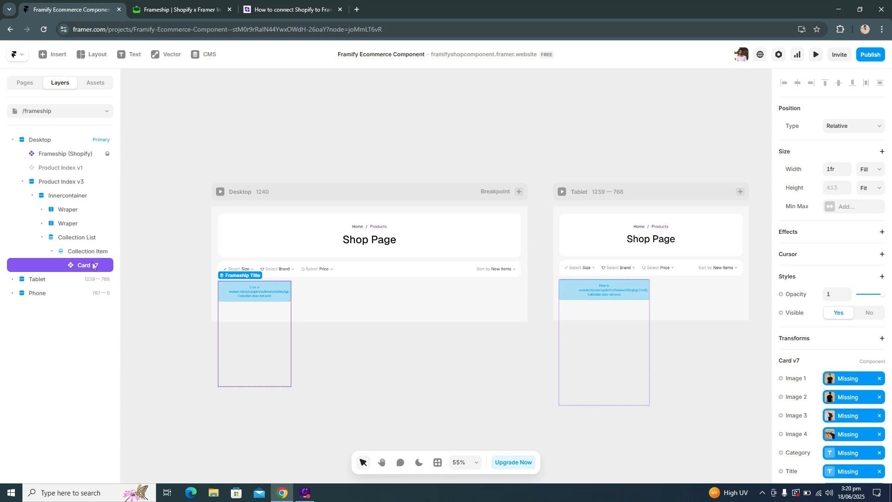
left_click(64, 242)
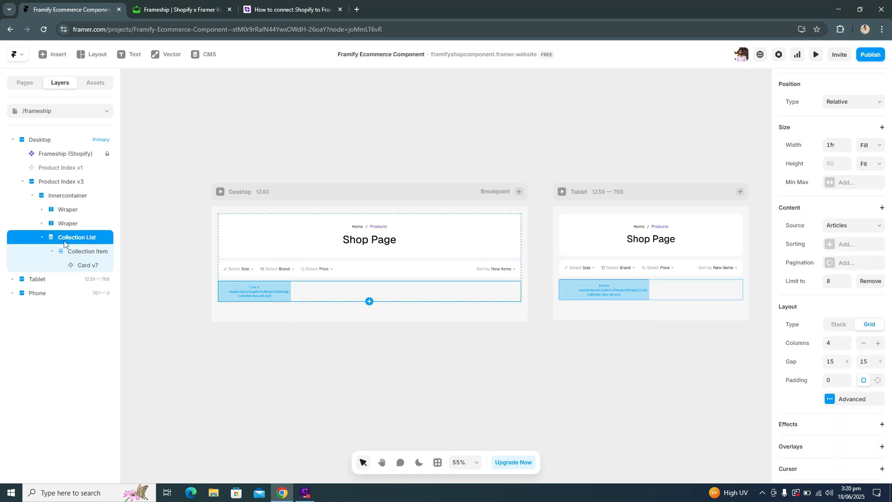
left_click(853, 232)
left_click(858, 262)
scroll(387, 277, "down", 2)
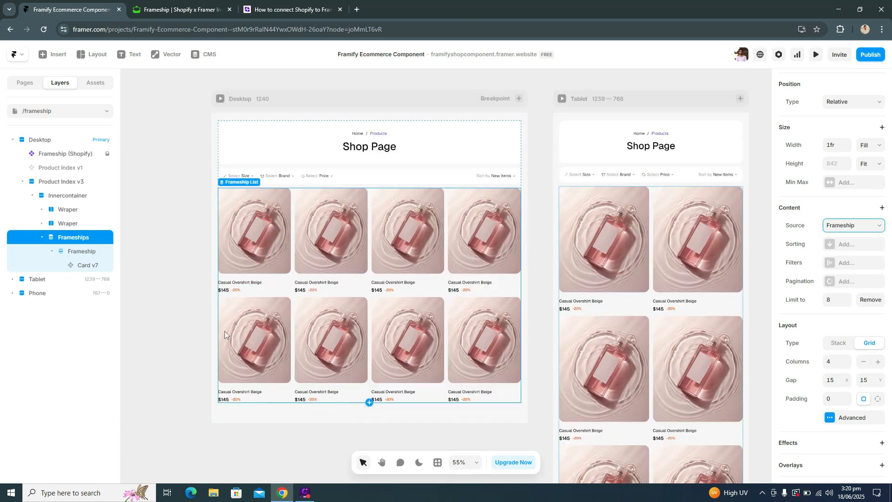
left_click(184, 315)
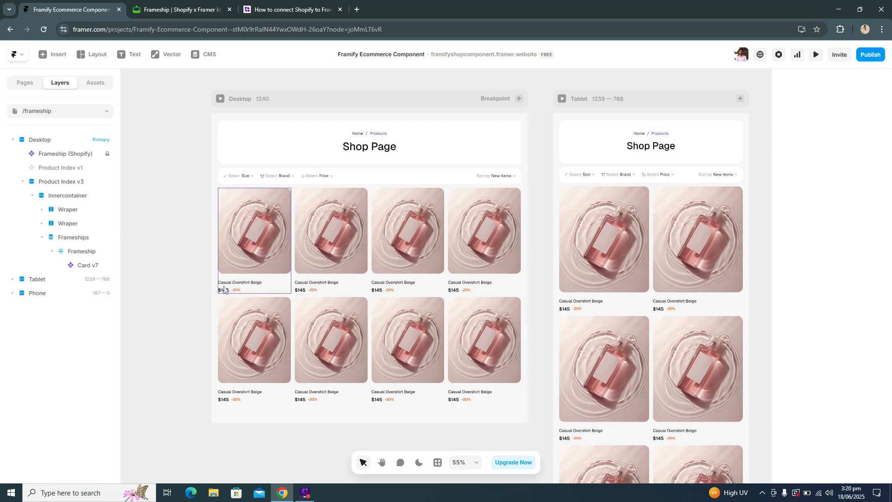
Step: Remove the missing variable links from Card v7's Image 1 to 4, Category, Title, Price and Cart Data properties
left_click(264, 247)
scroll(881, 267, "down", 2)
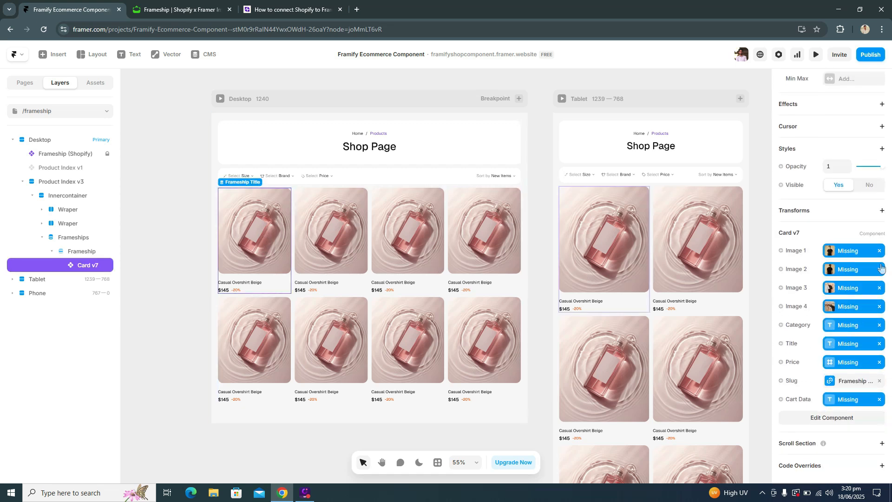
left_click(880, 251)
left_click(879, 270)
left_click(879, 287)
left_click(880, 306)
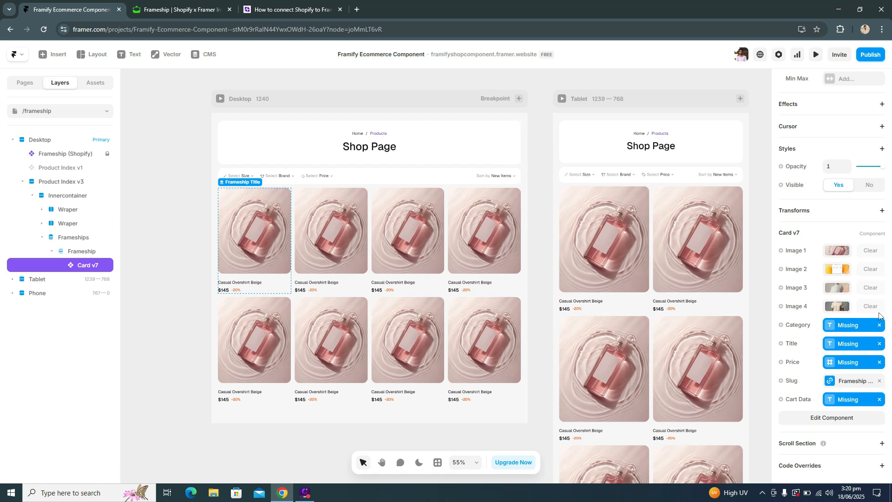
left_click(879, 325)
left_click(879, 343)
left_click(879, 363)
left_click(879, 399)
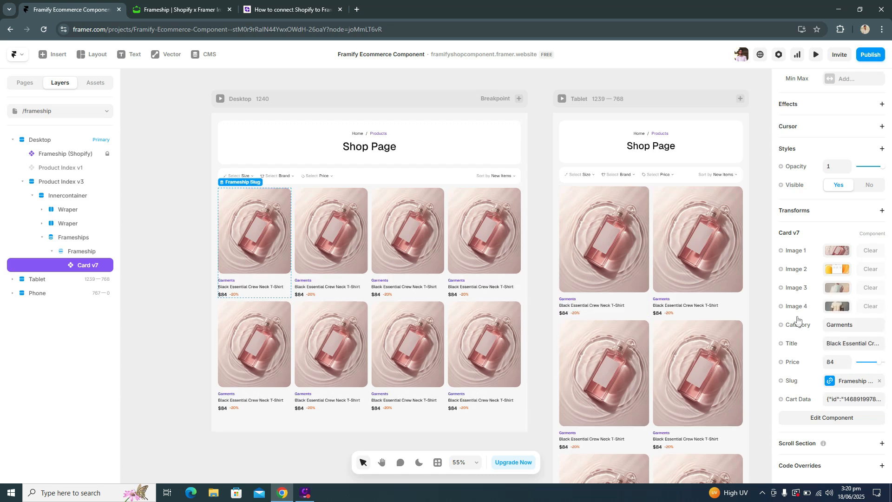
Step: Bind Card v7's Image 1, Image 2, Image 3 and Image 4 properties to the matching Frameship image variables
left_click(795, 253)
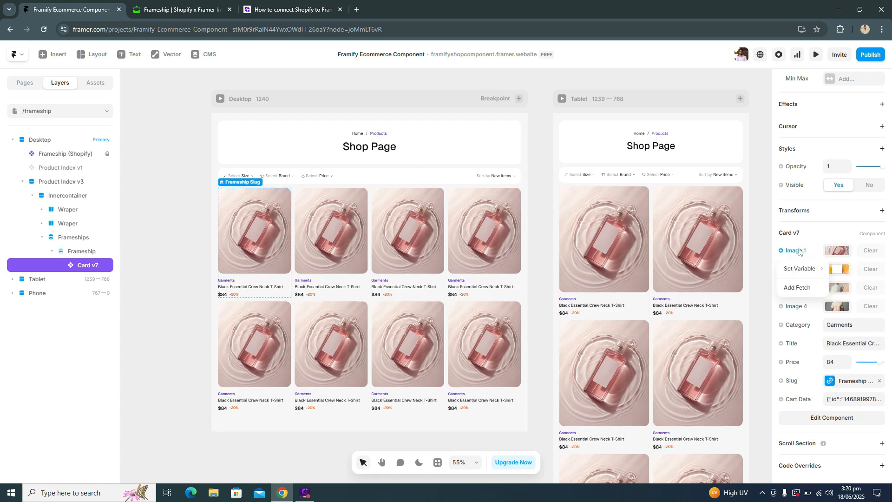
mouse_move(808, 269)
left_click(750, 269)
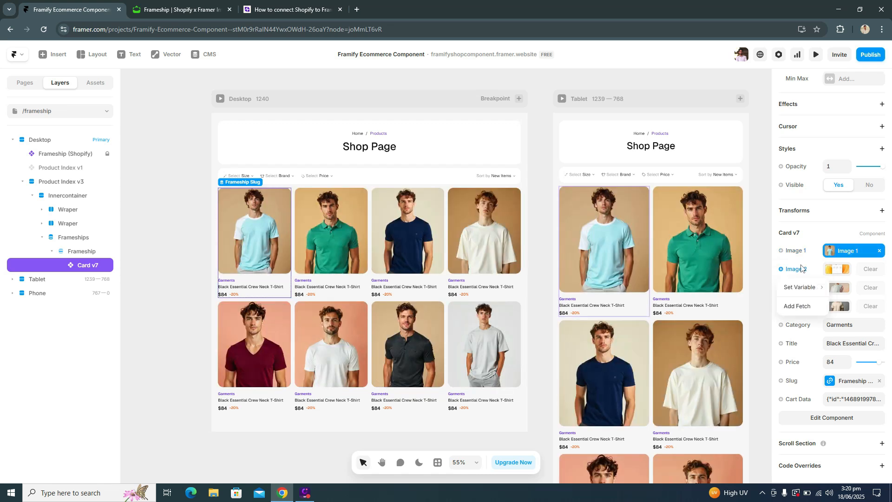
left_click(795, 270)
mouse_move(799, 287)
left_click(750, 301)
left_click(803, 290)
mouse_move(804, 305)
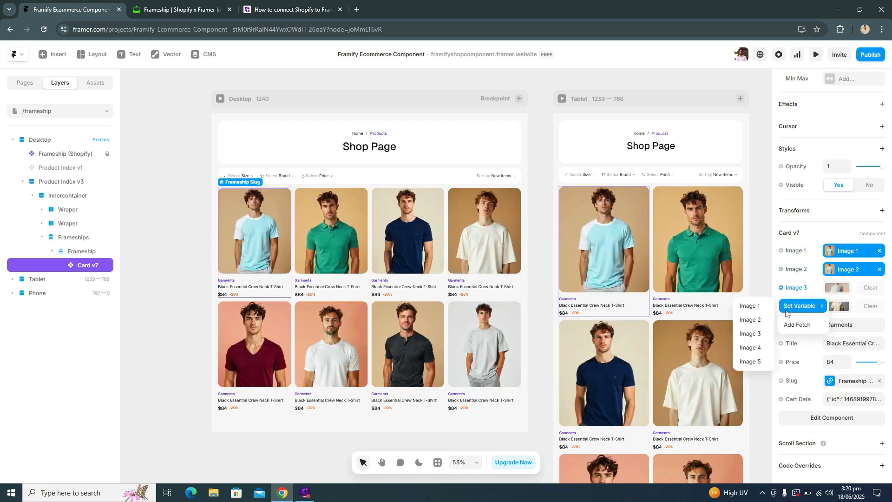
left_click(750, 337)
left_click(802, 315)
mouse_move(802, 325)
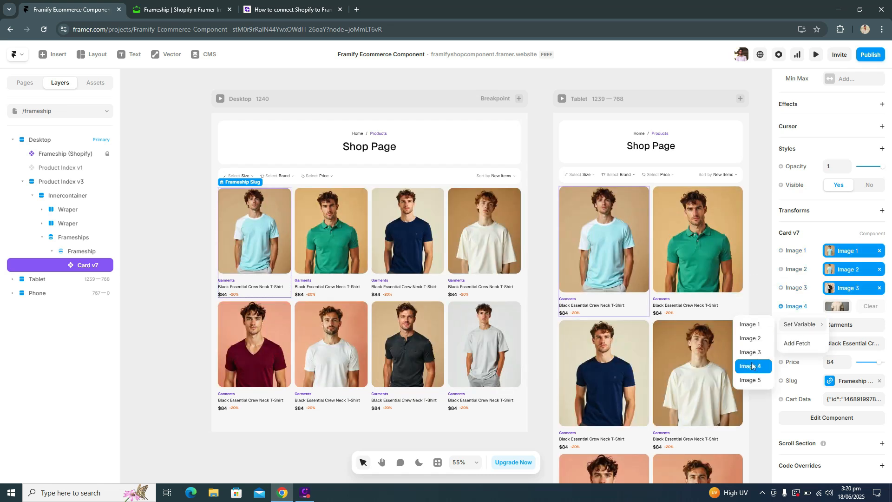
left_click(750, 367)
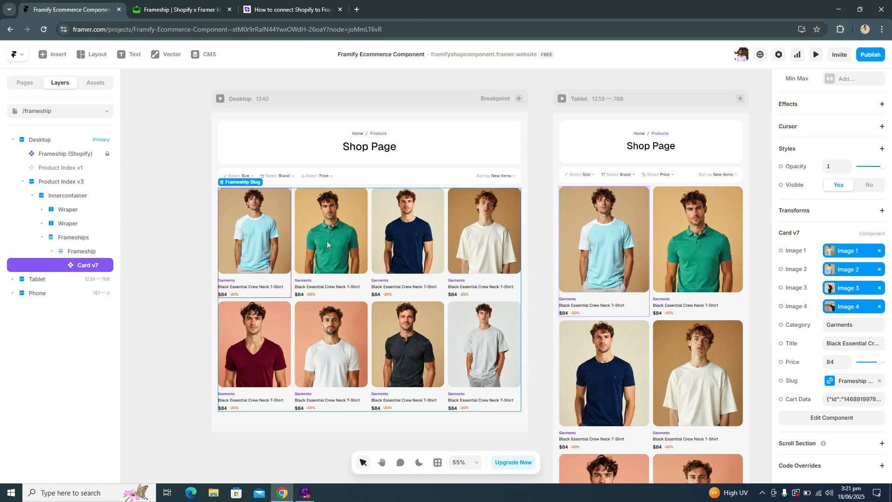
Step: Preview the shop page, browse through the first product card's images, and return to the canvas
left_click(815, 57)
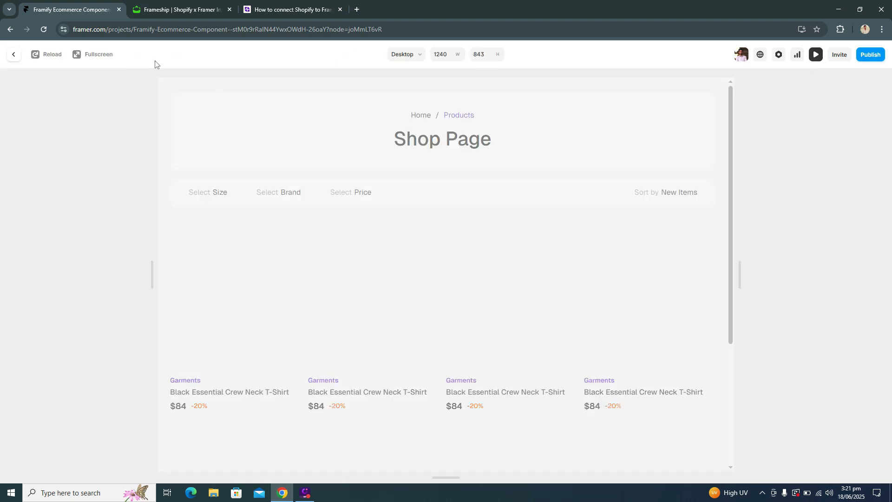
scroll(251, 209, "down", 2)
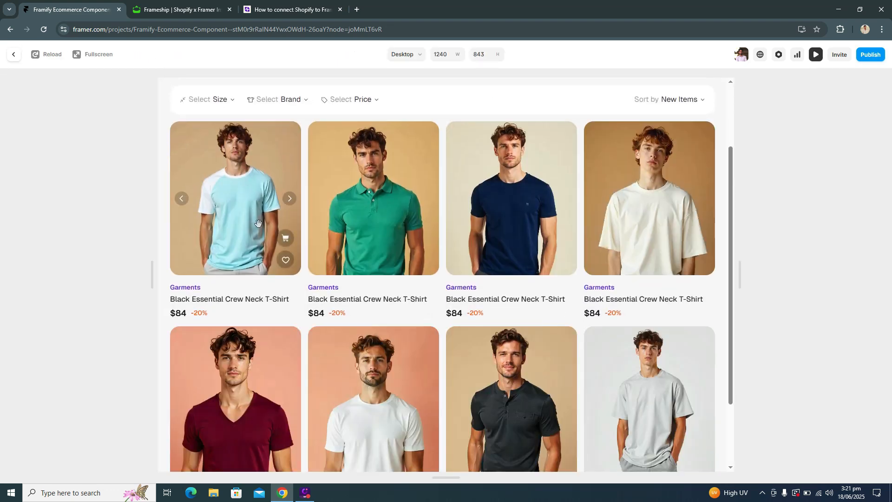
left_click(289, 199)
left_click(289, 200)
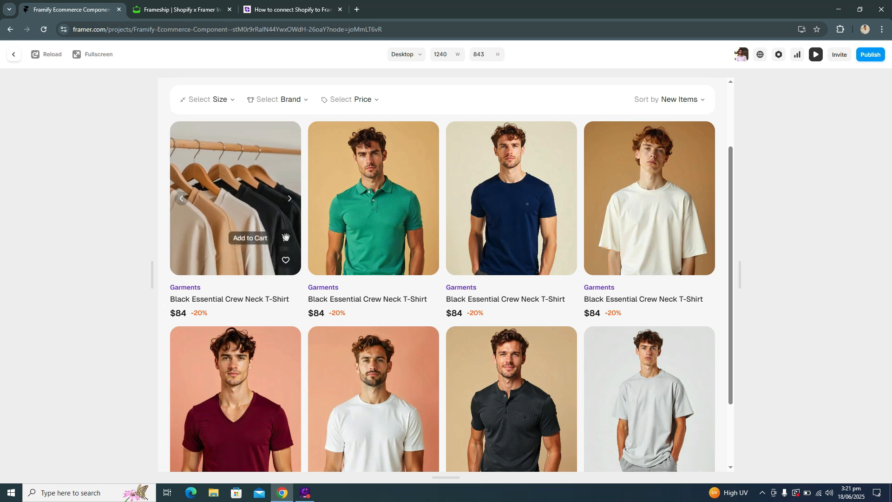
left_click(13, 55)
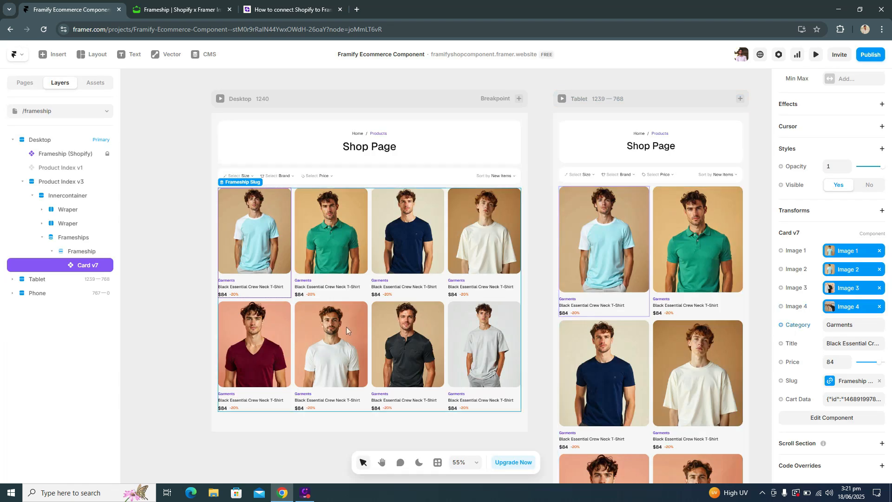
Step: Bind Card v7's Category property to the Frameship Category variable using Display Option
scroll(287, 287, "up", 5)
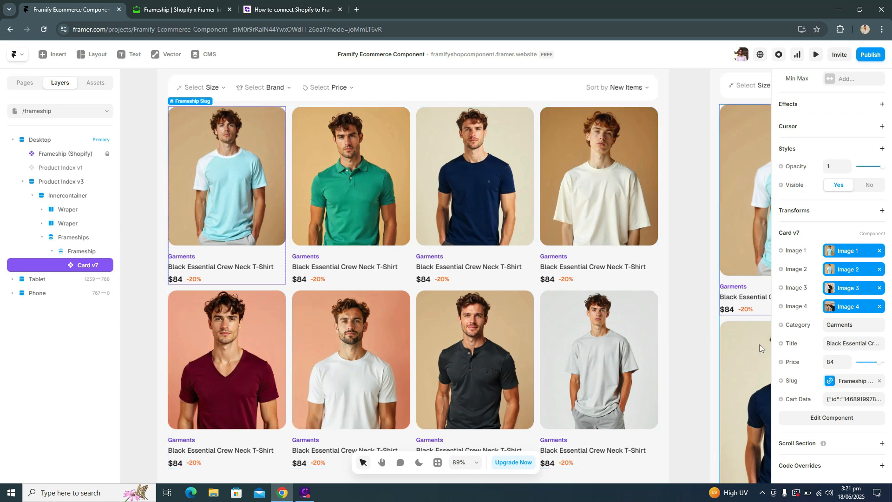
left_click(812, 326)
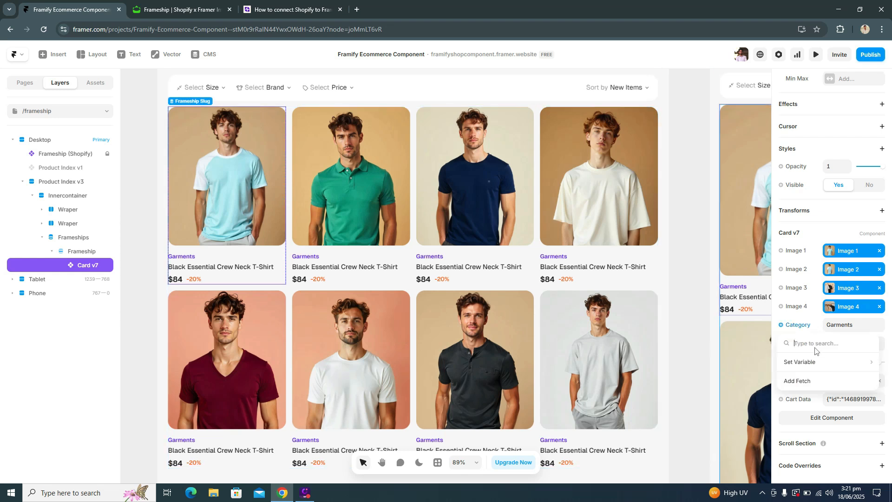
mouse_move(817, 362)
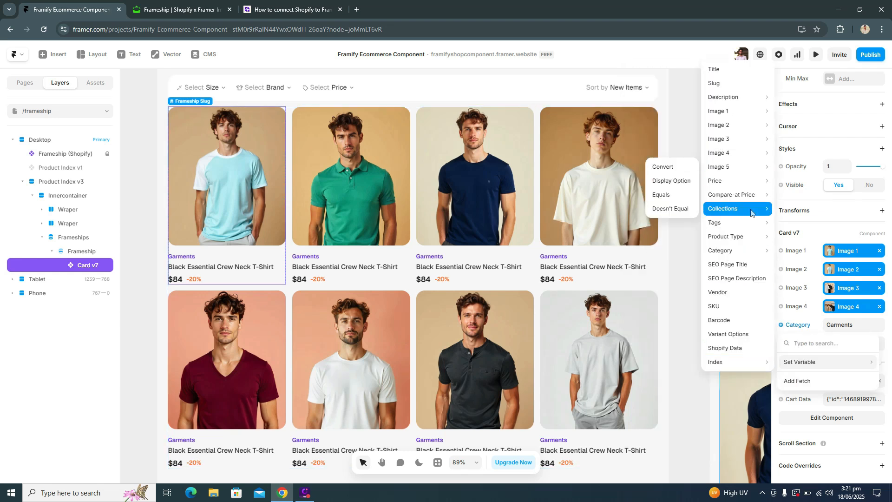
mouse_move(745, 248)
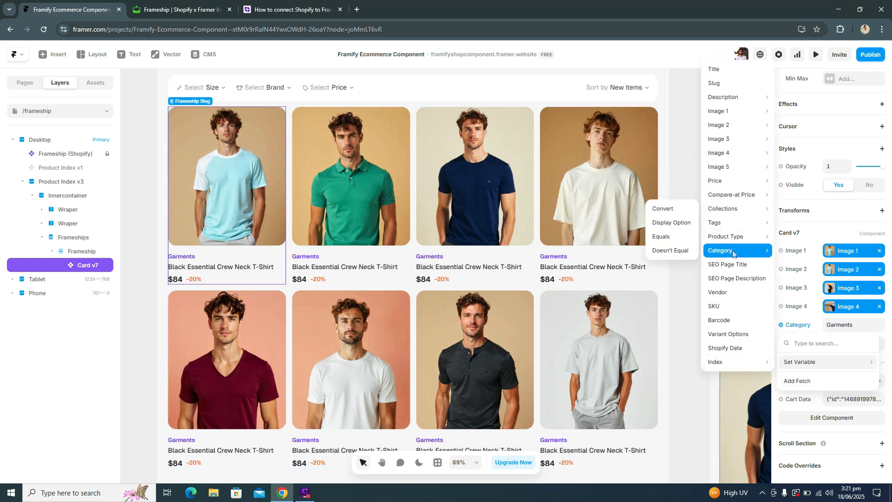
left_click(673, 224)
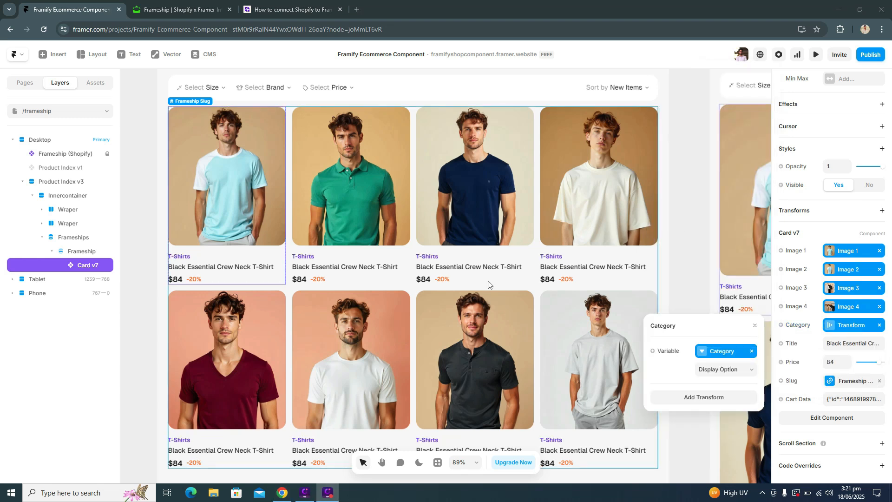
Step: Review the product cards, check the product titles in the CMS Frameship collection, and return to the page
scroll(271, 297, "down", 1)
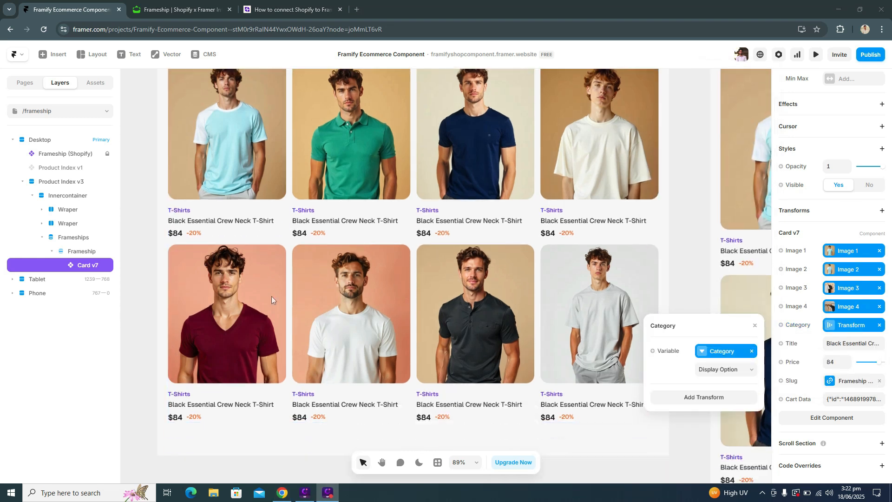
scroll(251, 316, "up", 2)
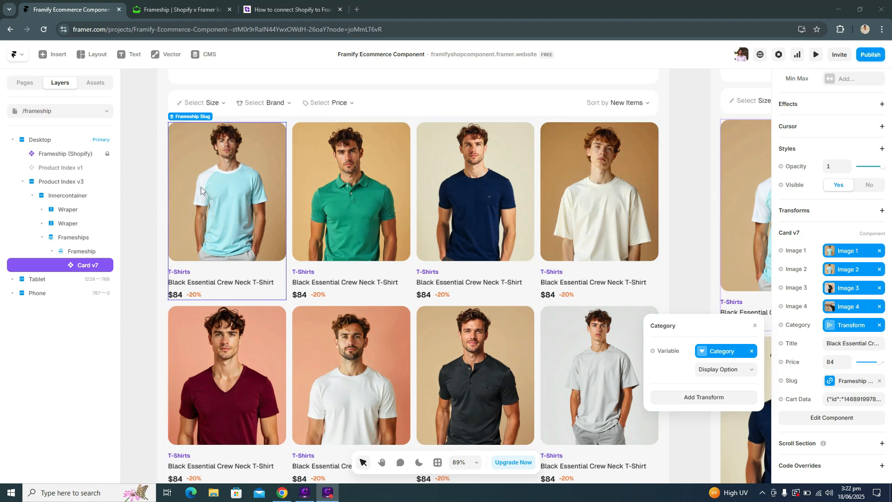
left_click(203, 54)
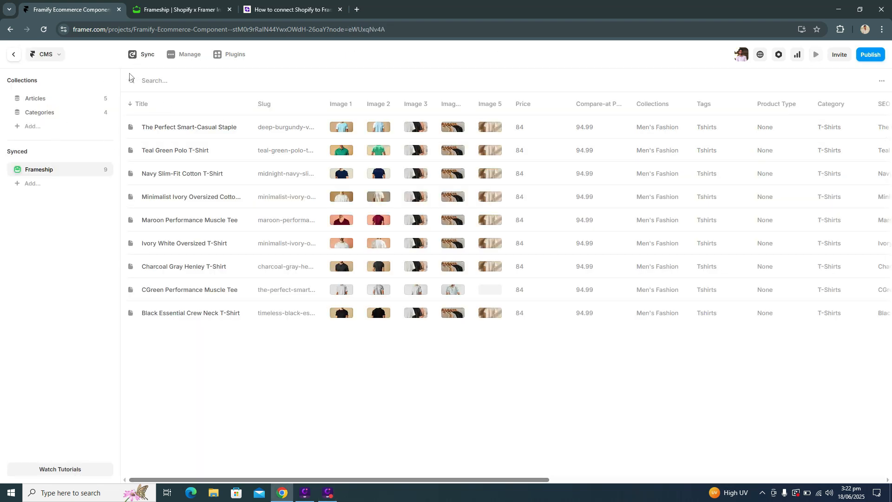
left_click(13, 56)
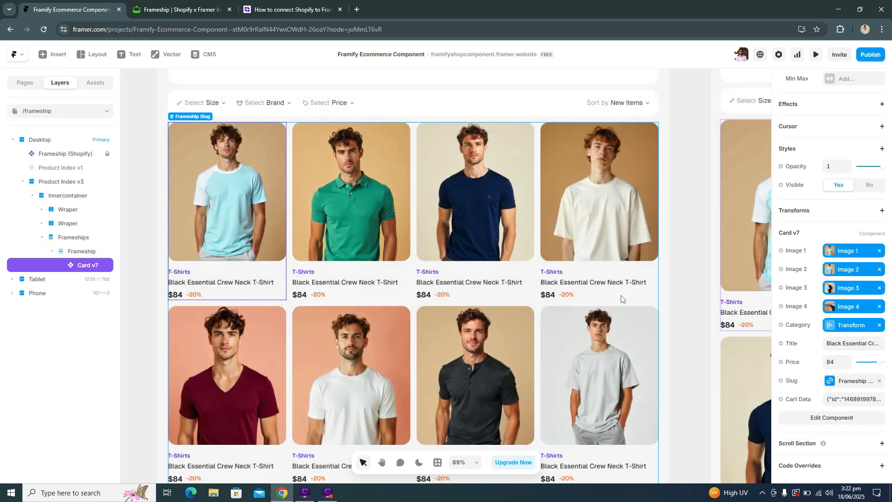
Step: Bind Card v7's Title property to the Frameship Title variable
left_click(790, 348)
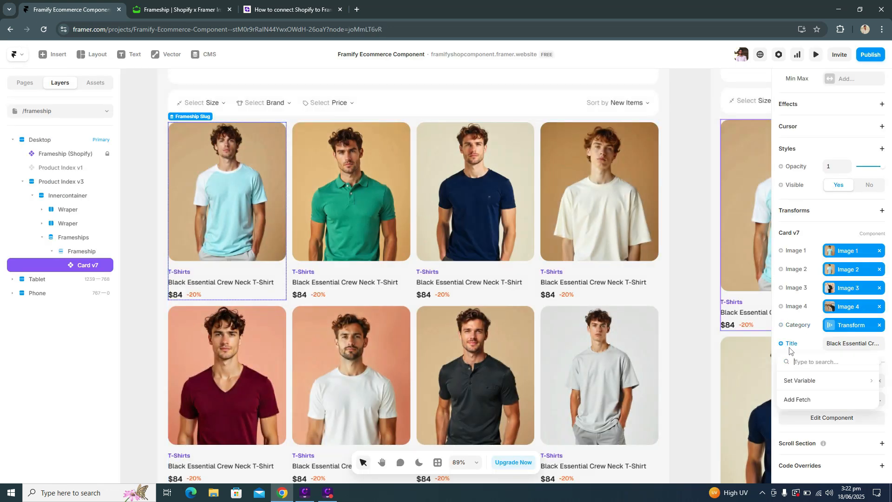
mouse_move(800, 380)
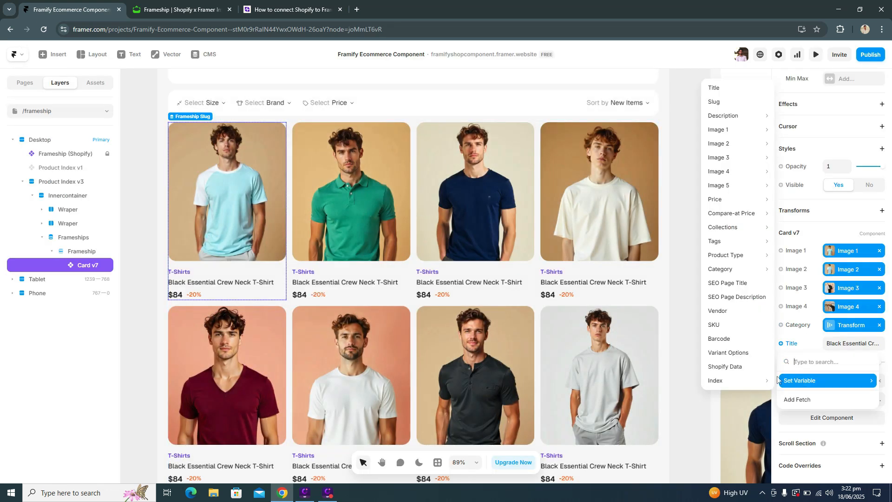
left_click(739, 95)
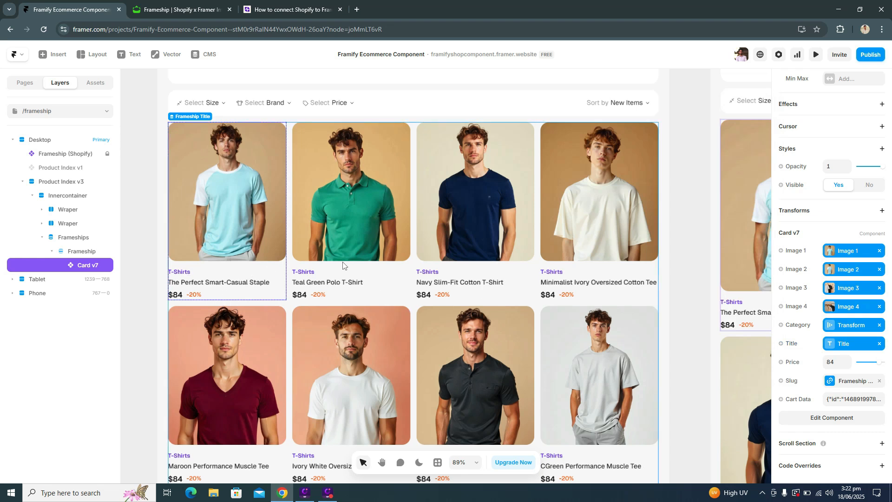
Step: Replace the missing slug variable in Card v7's /frameship/:slug link with the Frameship slug variable
left_click(847, 382)
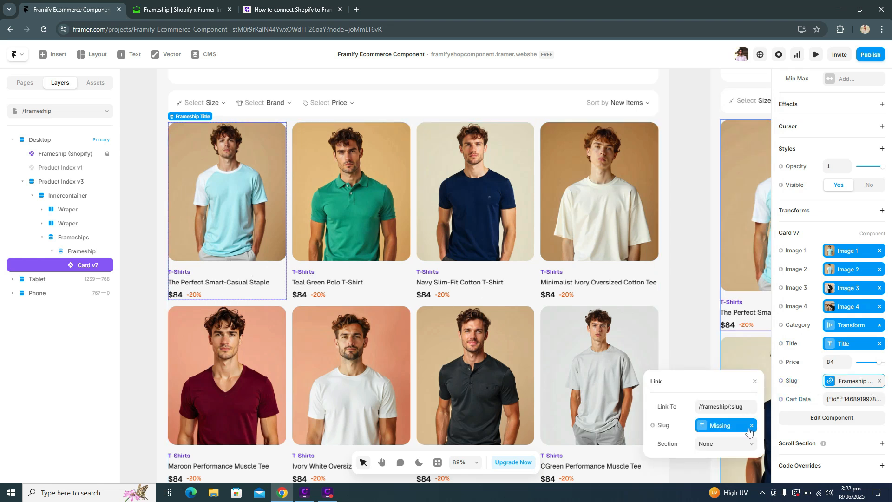
left_click(750, 427)
left_click(735, 408)
left_click(654, 409)
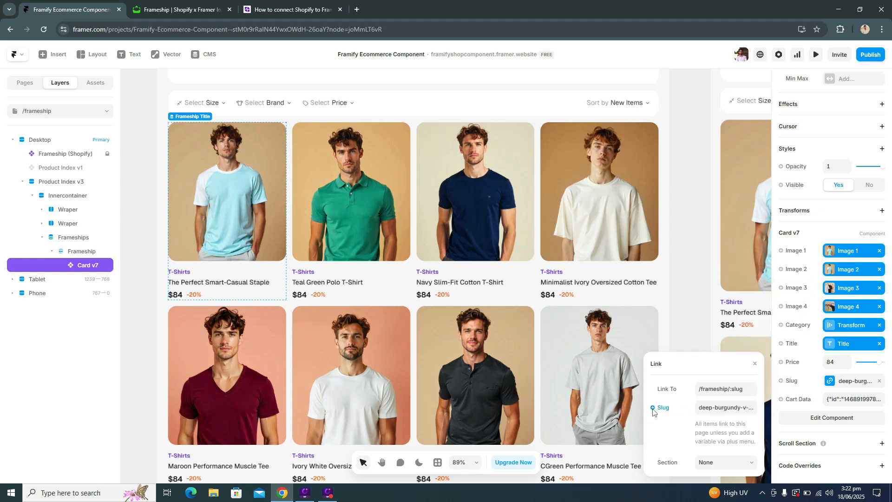
mouse_move(678, 425)
left_click(618, 426)
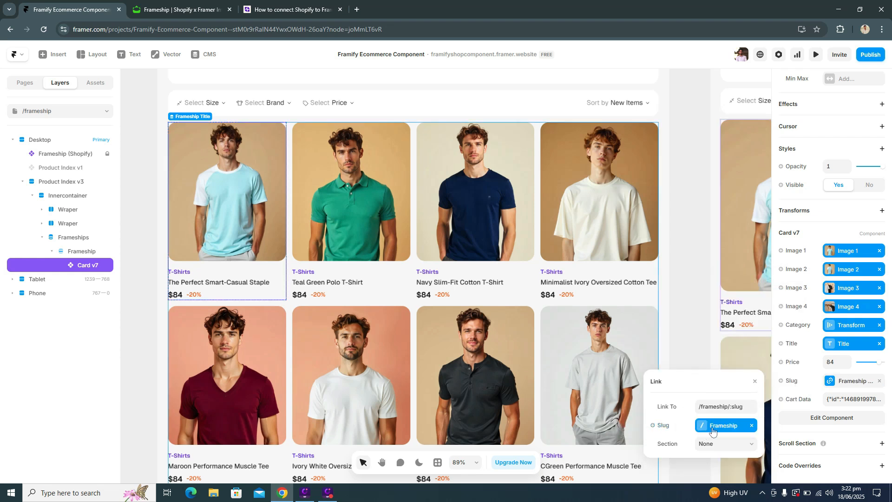
left_click(717, 410)
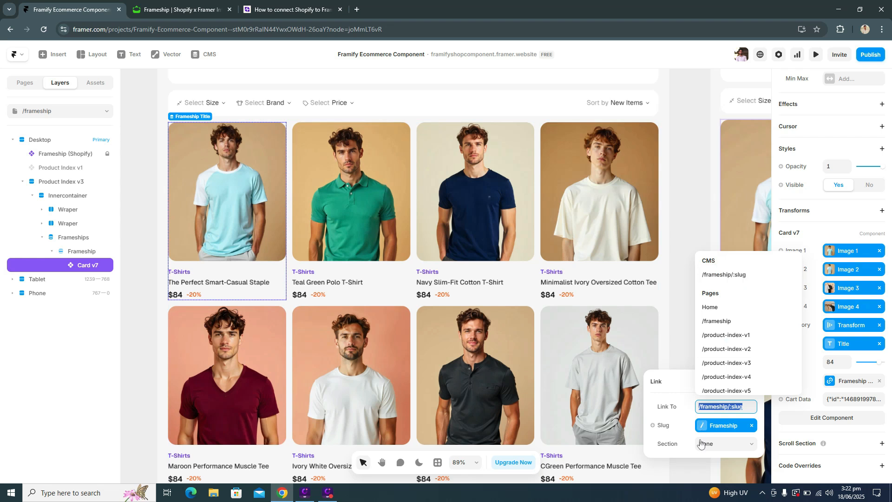
left_click(692, 255)
left_click(693, 255)
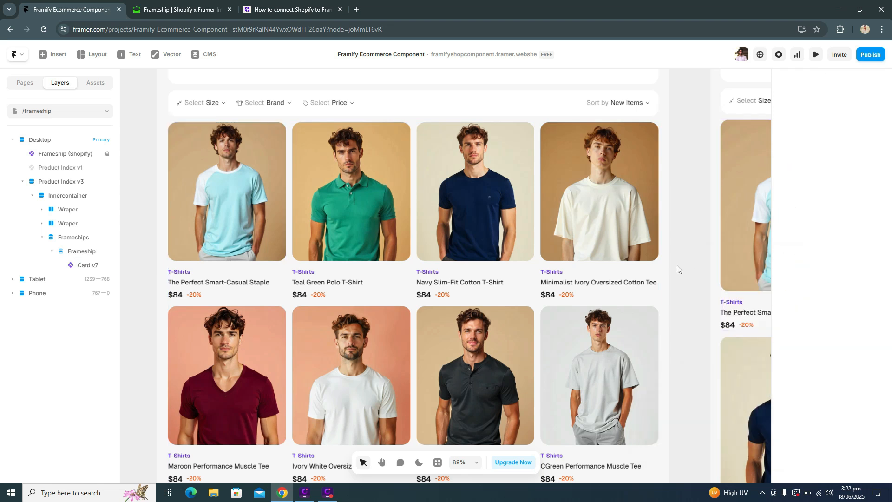
Step: Preview the shop page, try adding the first product to the cart, and return to the canvas
left_click(216, 242)
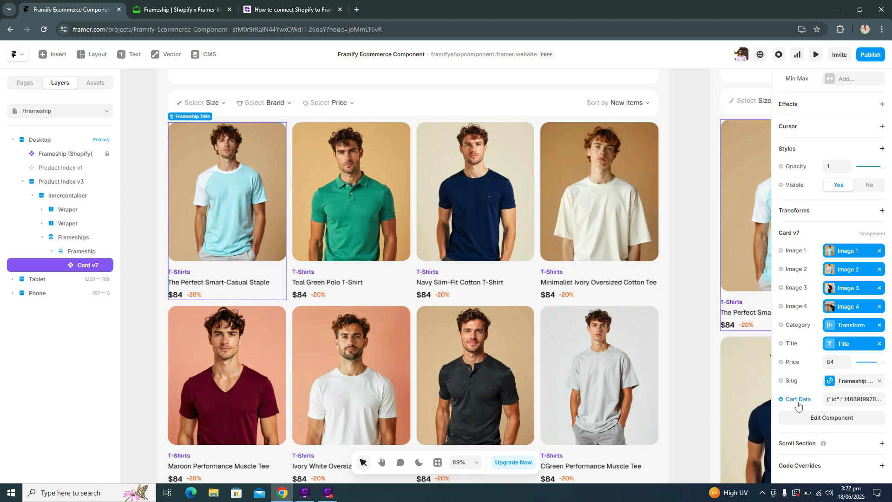
left_click(815, 55)
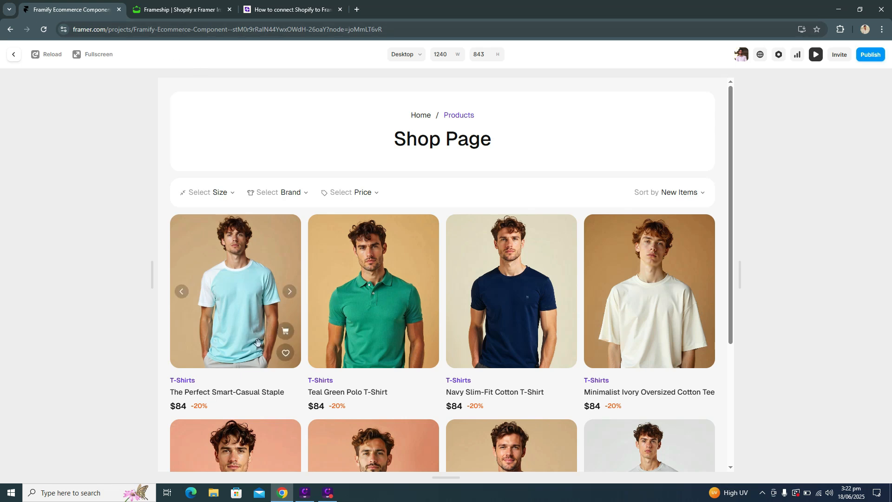
left_click(285, 331)
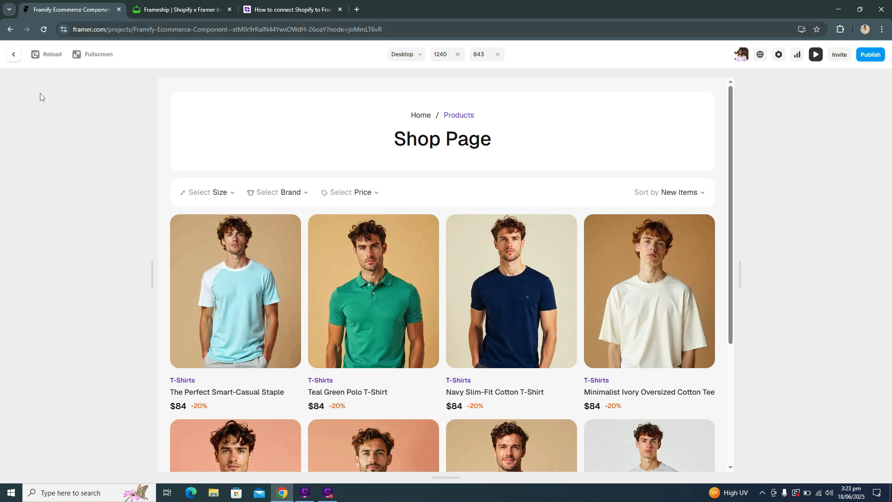
left_click(14, 54)
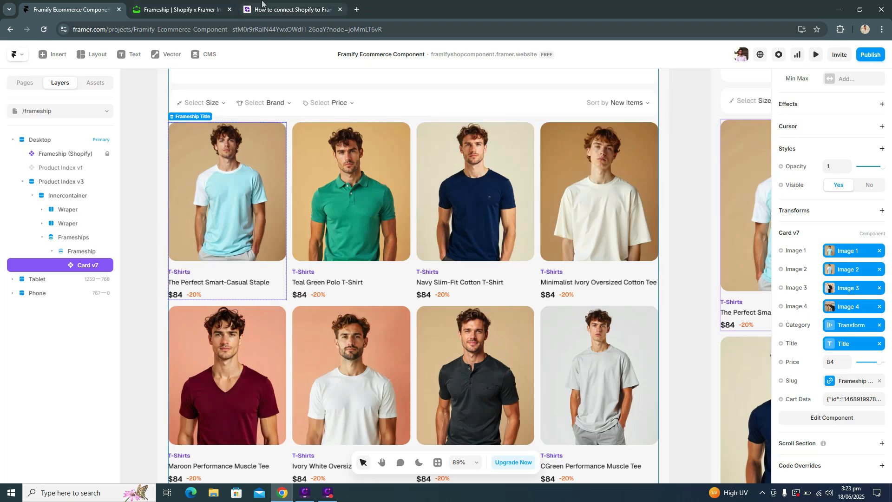
Step: Look through the Frameship website and the Product articles in its help docs, and switch back to the Framer project
left_click(290, 9)
scroll(451, 162, "down", 2)
scroll(392, 175, "up", 3)
left_click(211, 6)
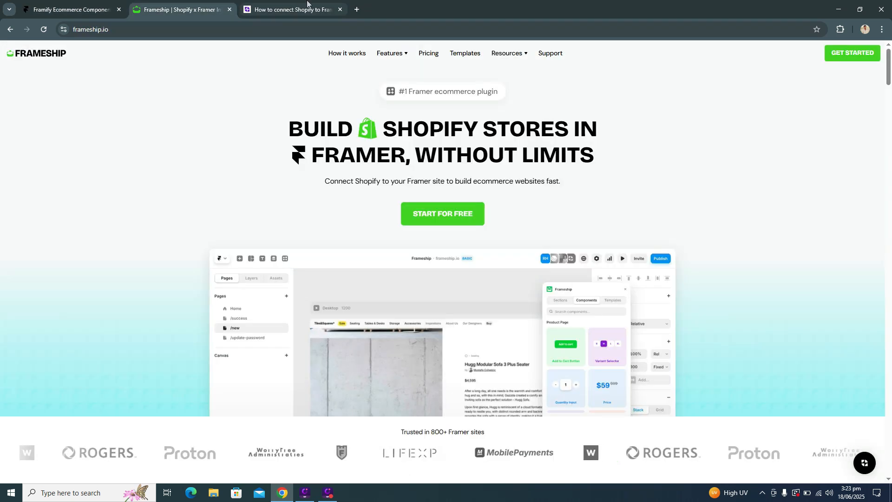
left_click(310, 13)
left_click(11, 30)
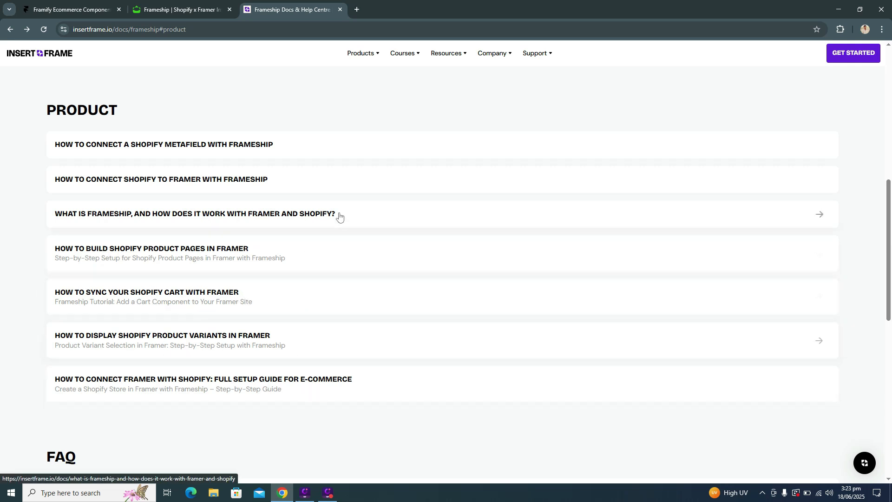
scroll(300, 221, "down", 6)
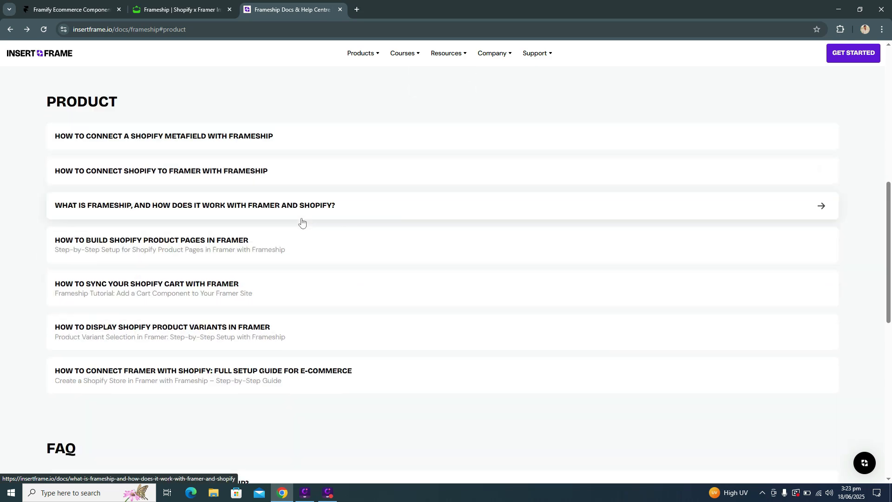
scroll(301, 222, "down", 3)
scroll(300, 221, "up", 12)
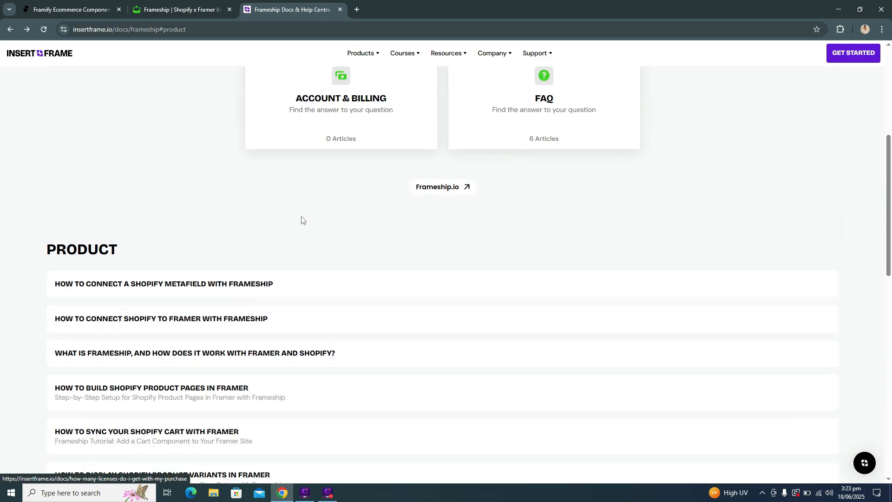
left_click(69, 9)
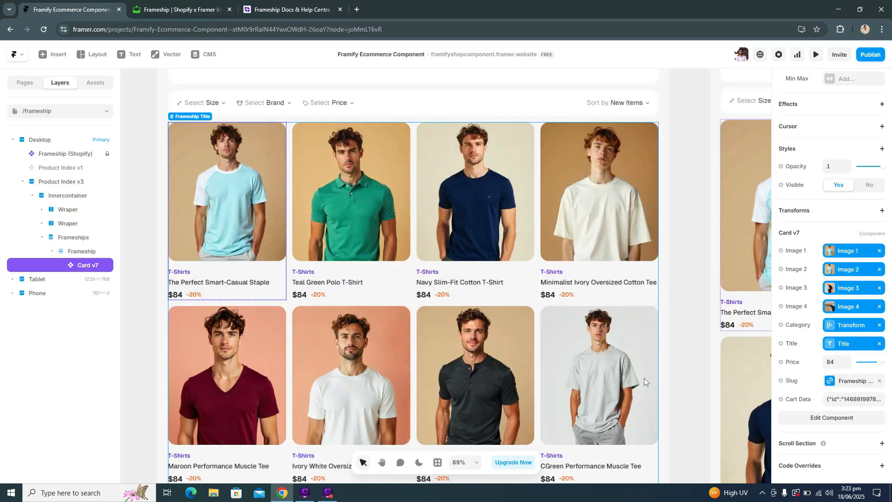
Step: Bind Card v7's Cart Data property to the Frameship Shopify Data variable
left_click(804, 401)
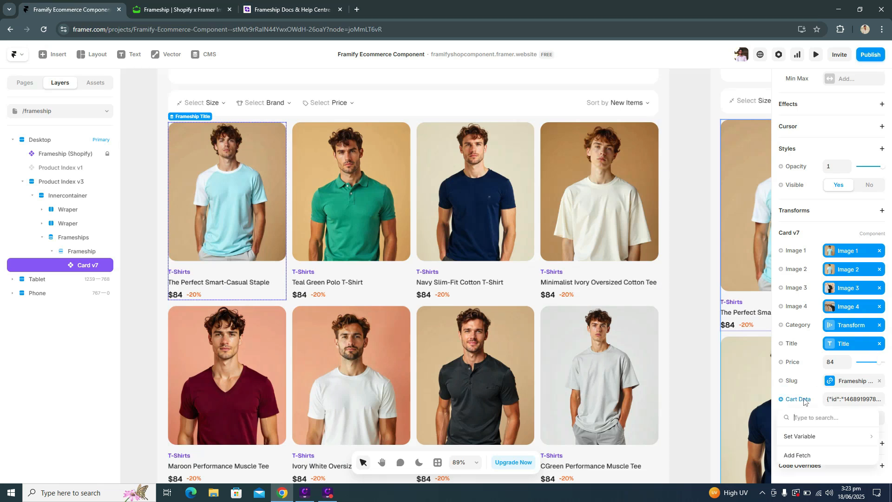
mouse_move(802, 441)
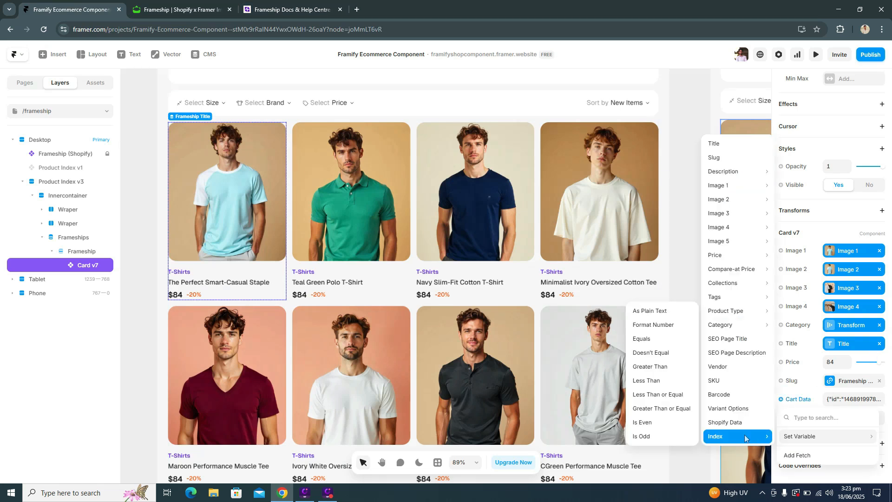
left_click(743, 424)
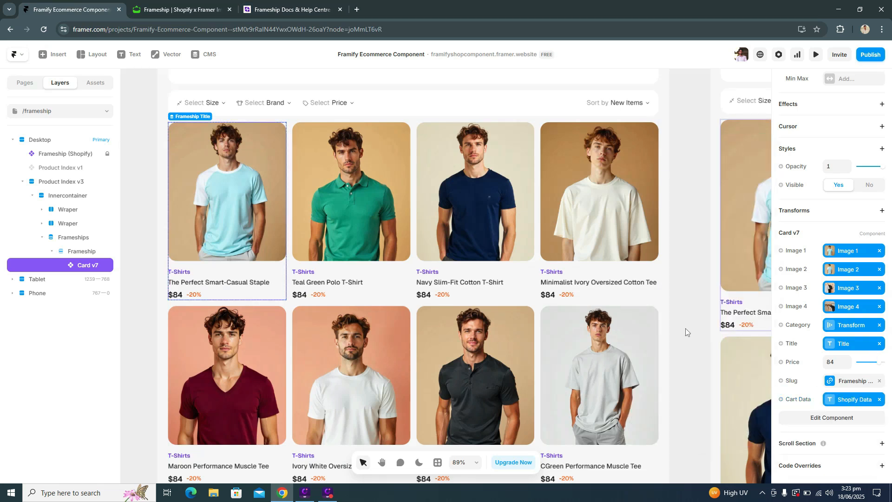
Step: Preview the page, add The Perfect Smart-Casual Staple to the cart, view its product page, and return to the canvas
scroll(726, 146, "up", 2)
left_click(815, 54)
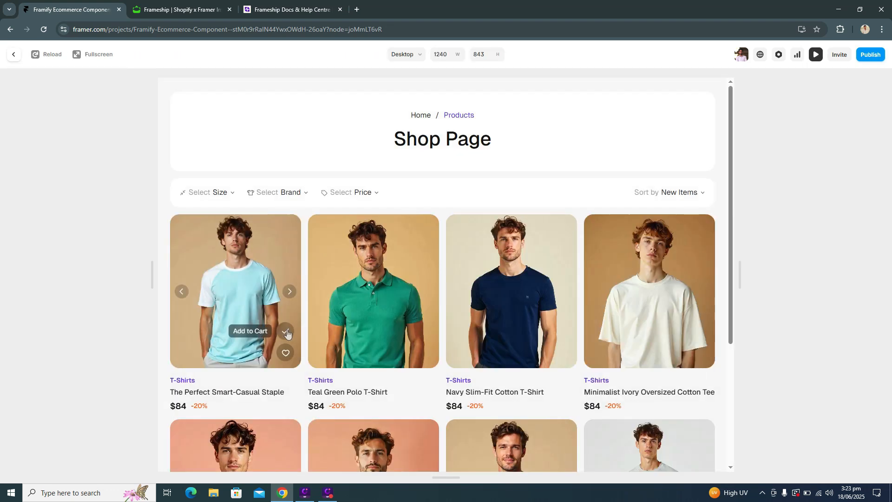
left_click(286, 333)
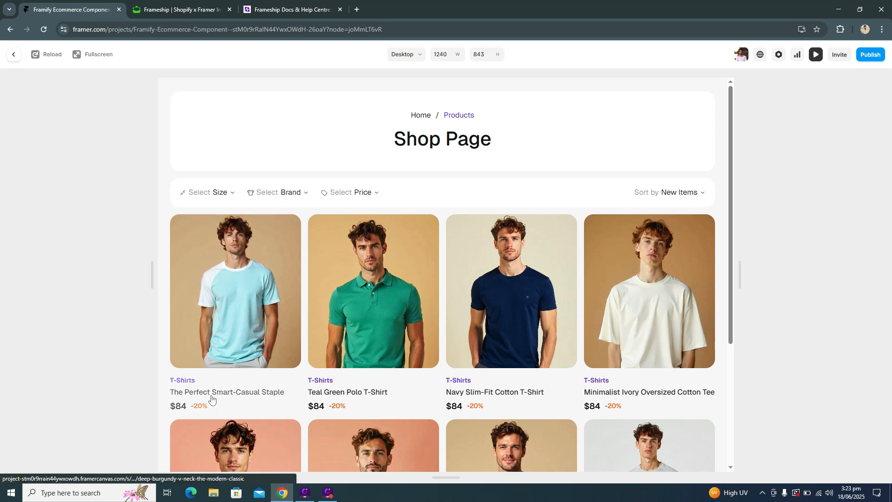
left_click(260, 391)
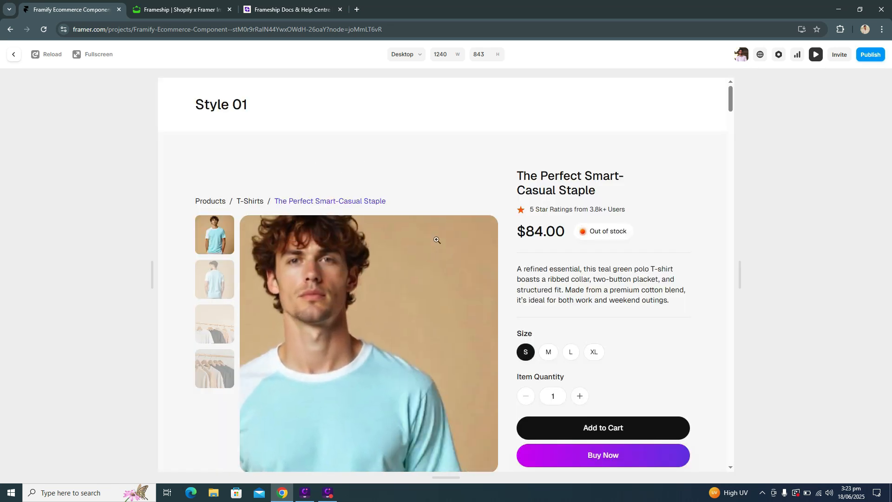
scroll(375, 278, "down", 4)
scroll(255, 214, "up", 4)
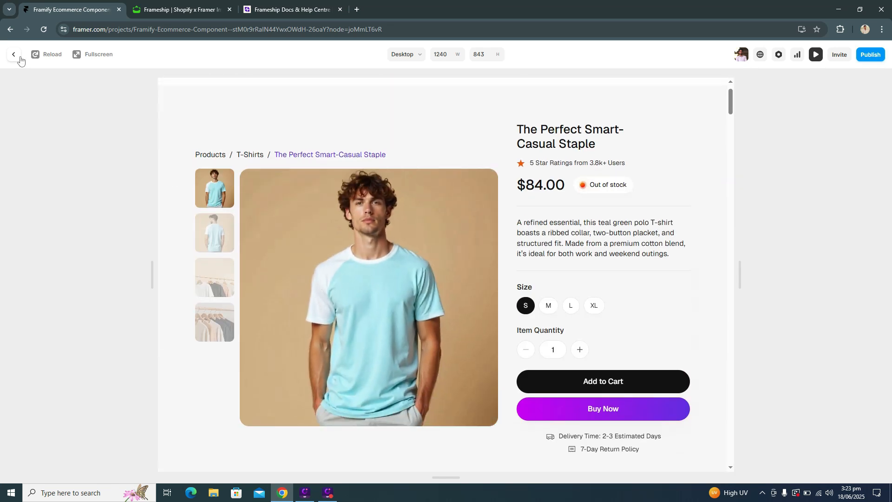
left_click(13, 54)
Step: Preview the shop page again, open the Navy Slim-Fit Cotton T-Shirt's product page, and return to the canvas
left_click(815, 55)
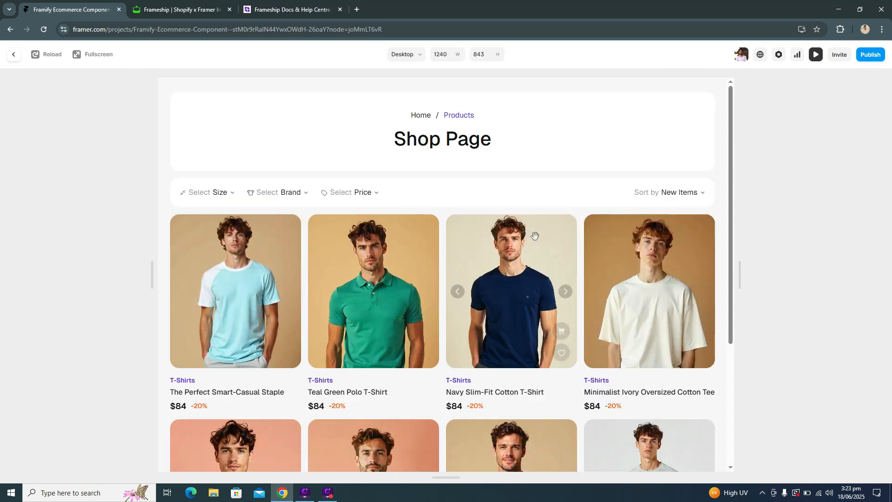
scroll(449, 330, "down", 1)
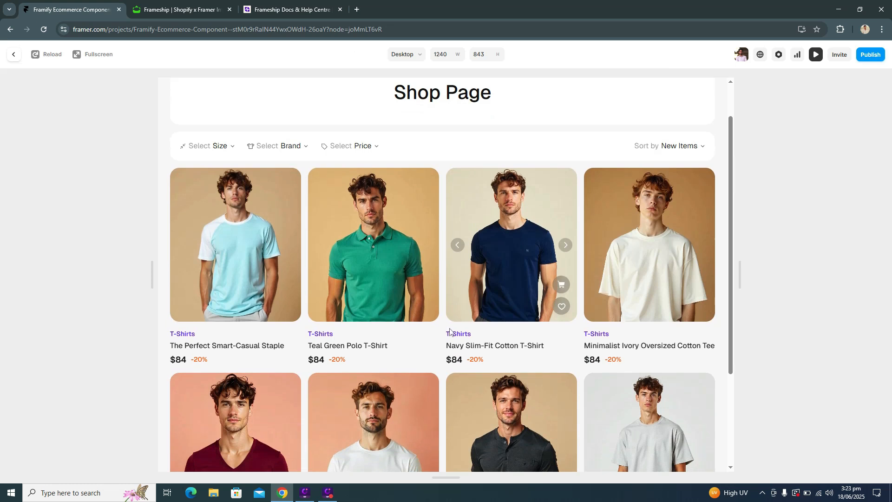
left_click(510, 349)
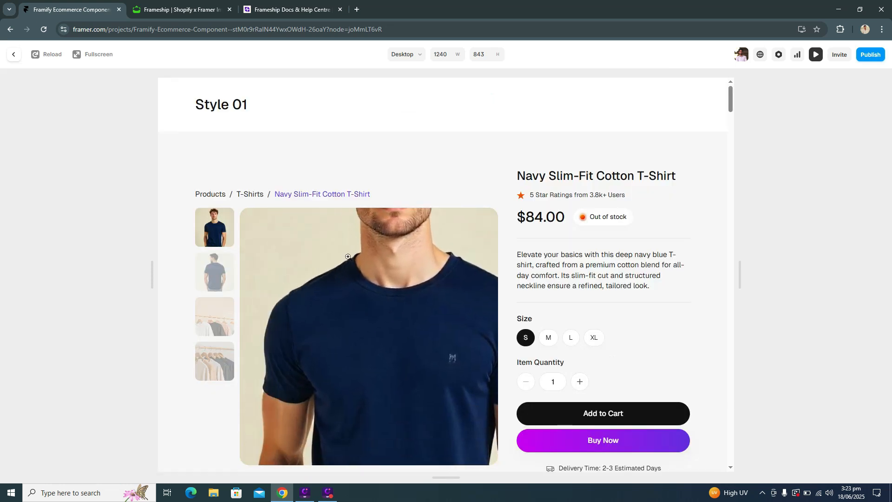
left_click(11, 54)
Step: Expand the /frameship page in the page list and look over the shop page's breakpoints on the canvas
left_click(21, 84)
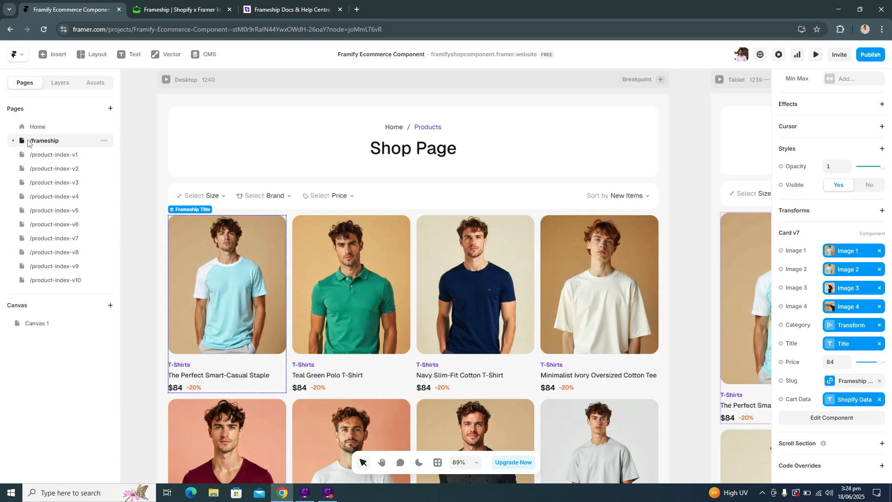
left_click(13, 141)
scroll(588, 196, "down", 1)
scroll(588, 196, "up", 1)
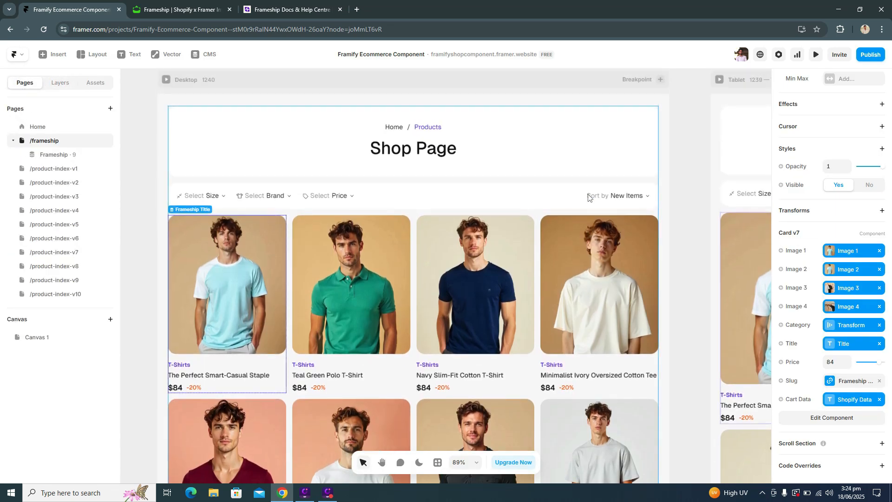
scroll(581, 193, "down", 4)
scroll(459, 223, "right", 1)
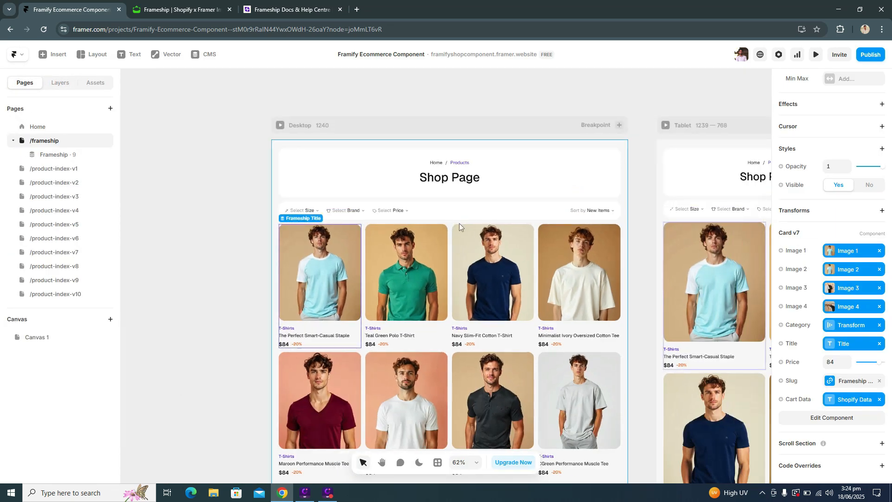
scroll(534, 212, "up", 2)
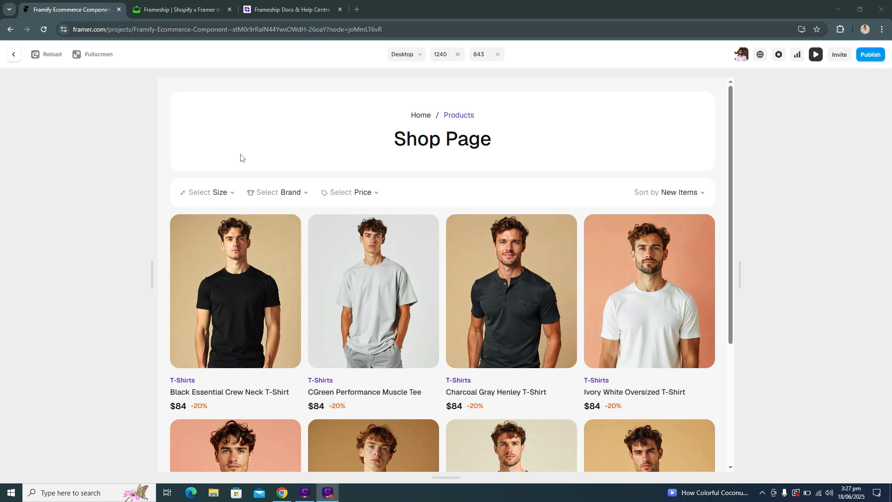
Step: Open the Size, Brand and Price filters in the shop page preview to review their options
left_click(219, 192)
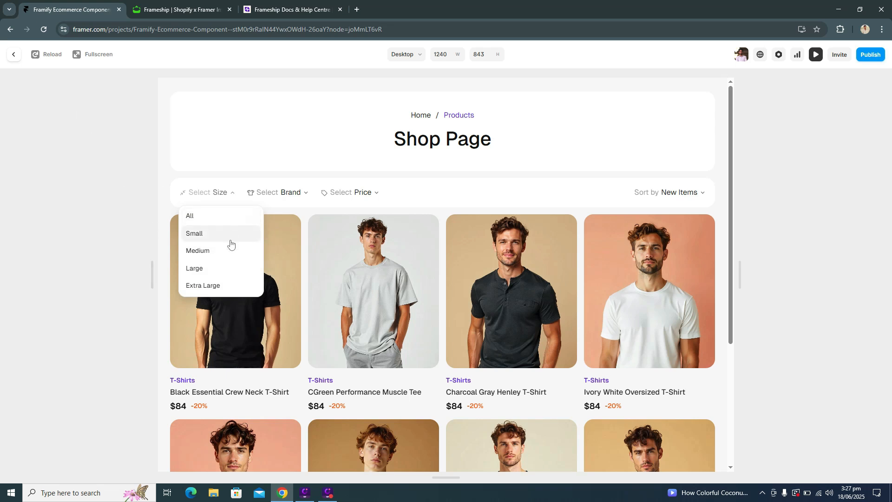
left_click(270, 194)
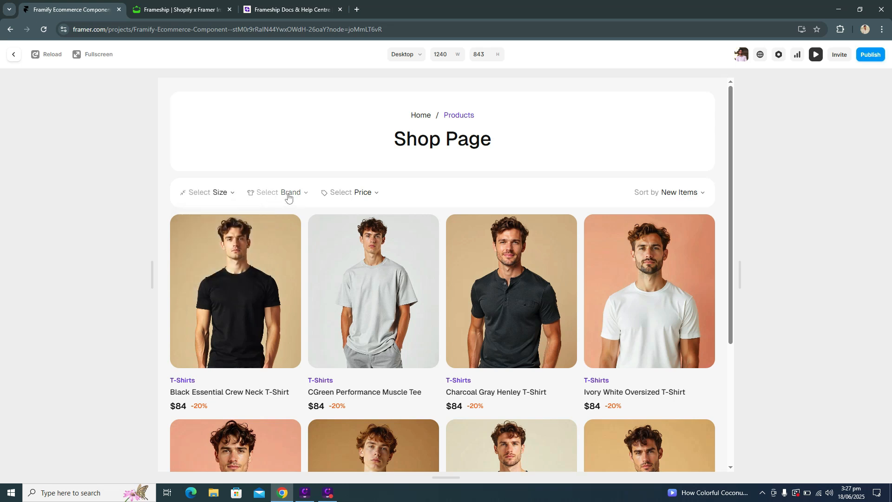
left_click(288, 197)
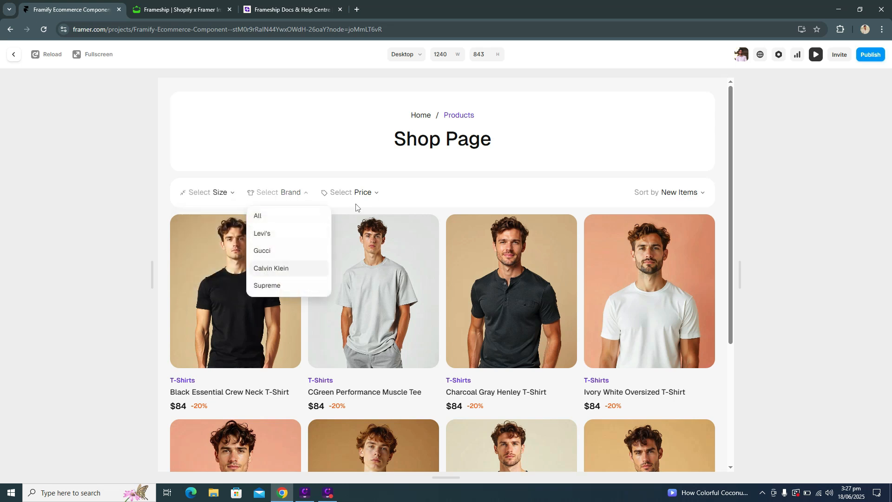
left_click(375, 196)
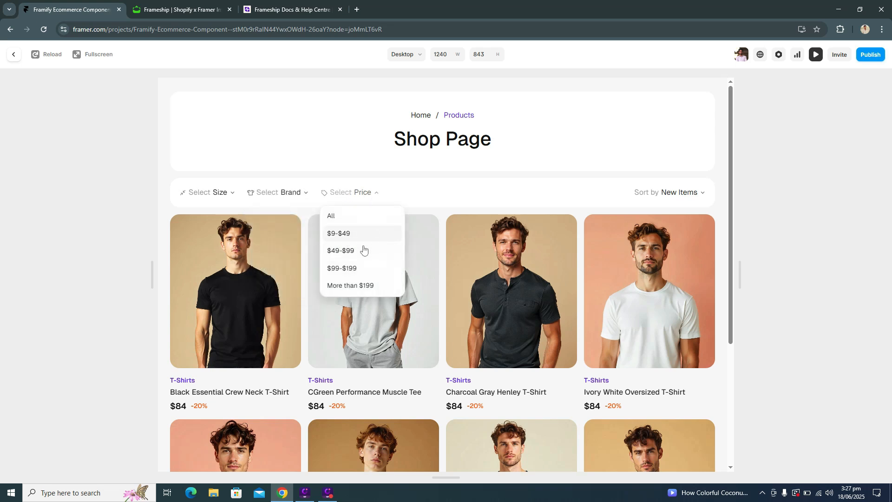
Step: Review the Sort by options in the shop page preview and return to the canvas with nothing selected
left_click(669, 194)
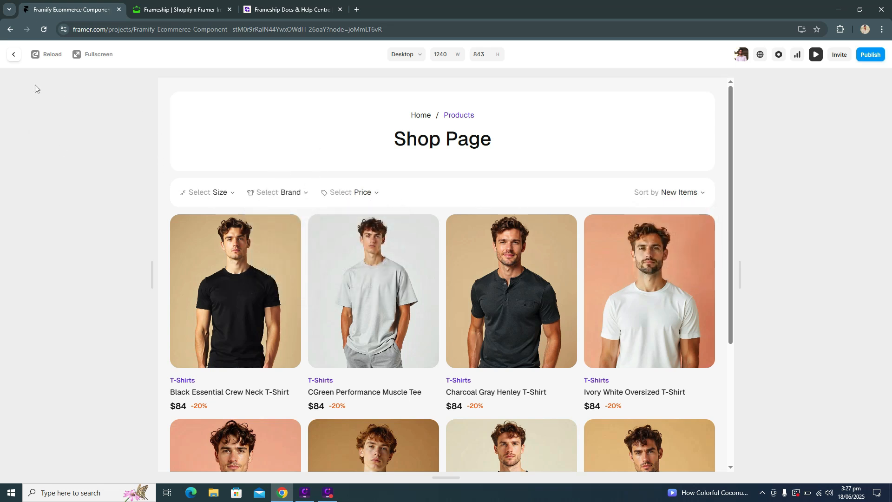
left_click(15, 56)
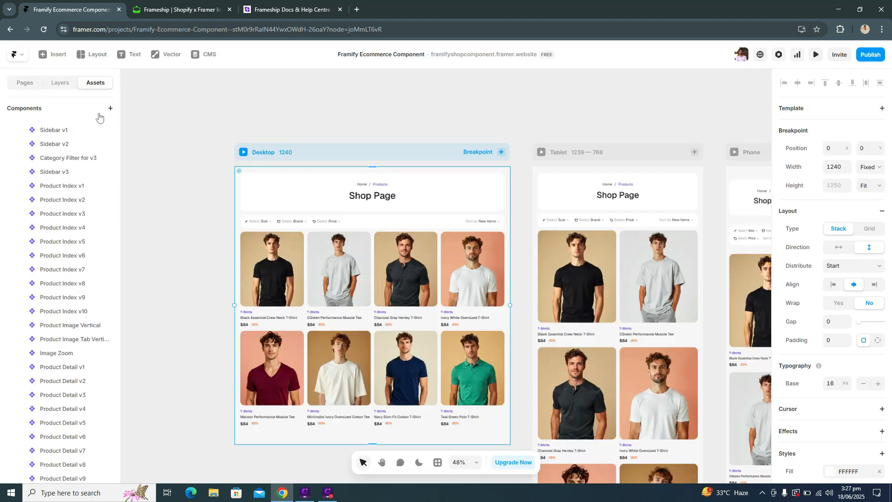
left_click(207, 202)
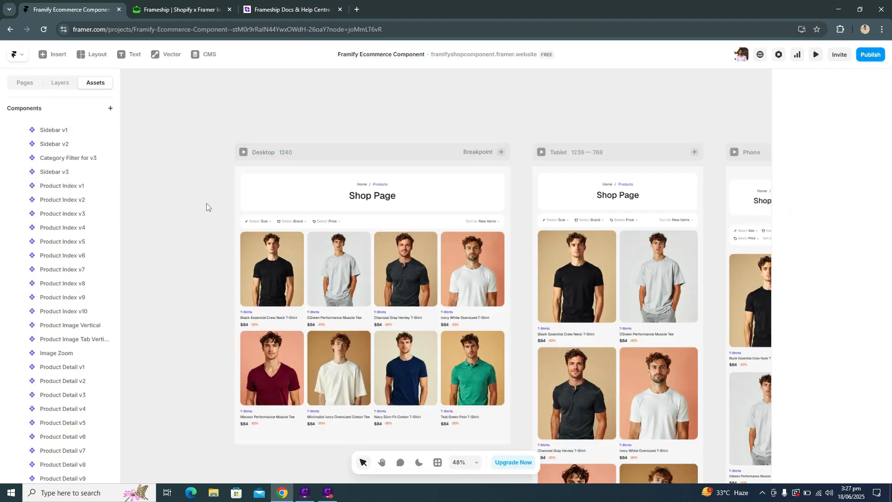
Step: Expand /frameship in the page list and open its nested Frameship CMS detail page
left_click(25, 82)
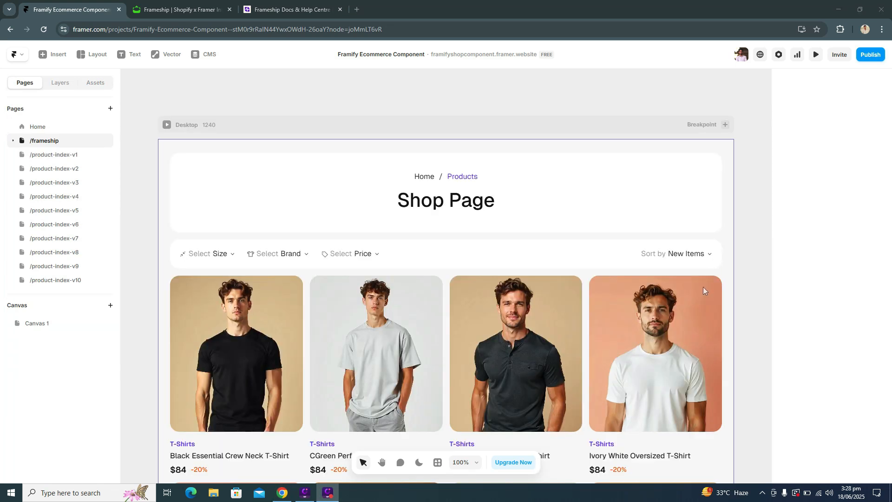
left_click(10, 144)
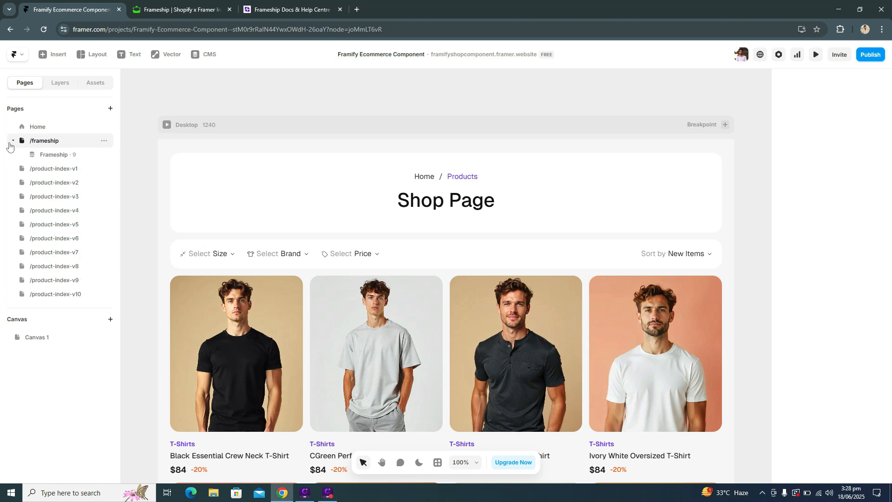
left_click(79, 158)
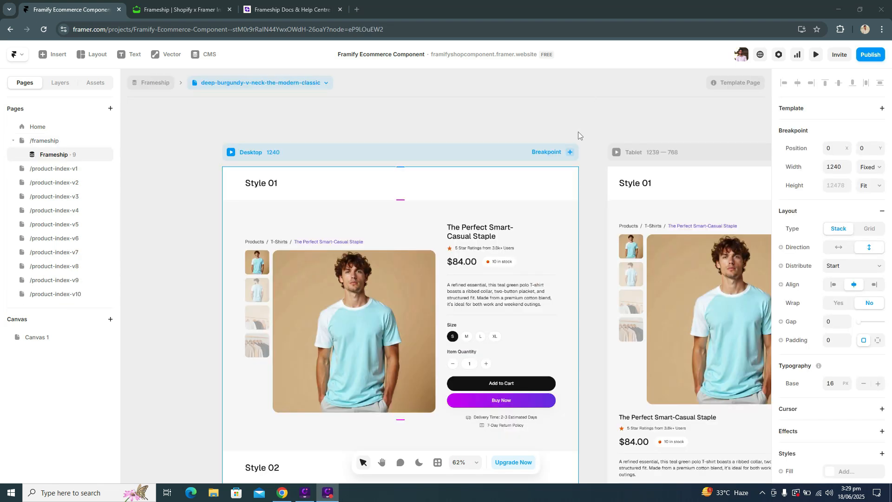
scroll(598, 313, "down", 1)
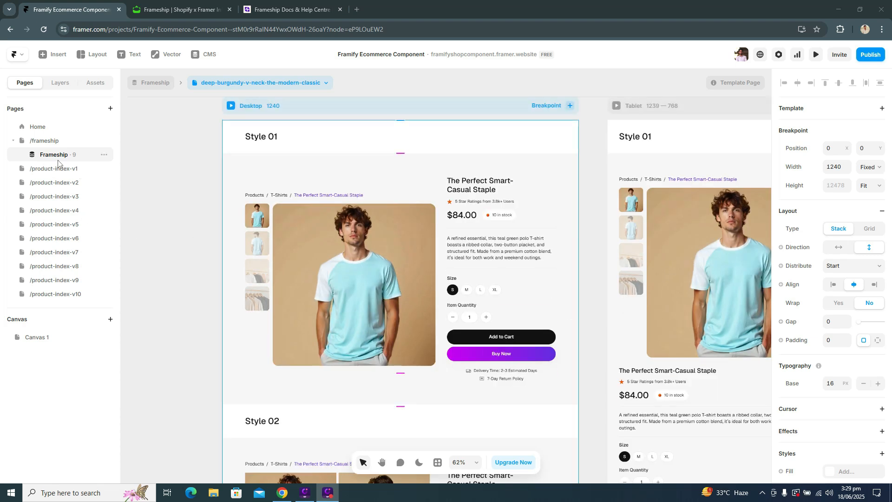
Step: Hide all the layers inside the detail page's Desktop breakpoint by setting Visible to No, and collapse the Desktop layer
left_click(59, 84)
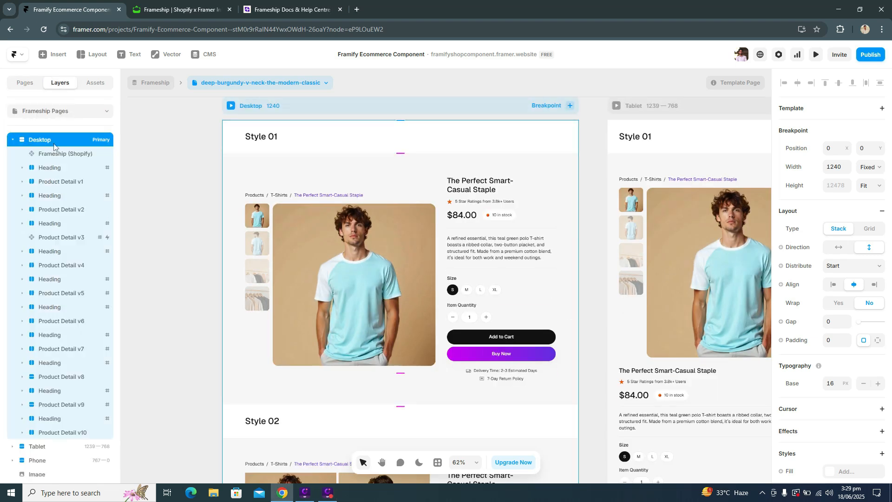
key("Return")
scroll(874, 304, "down", 2)
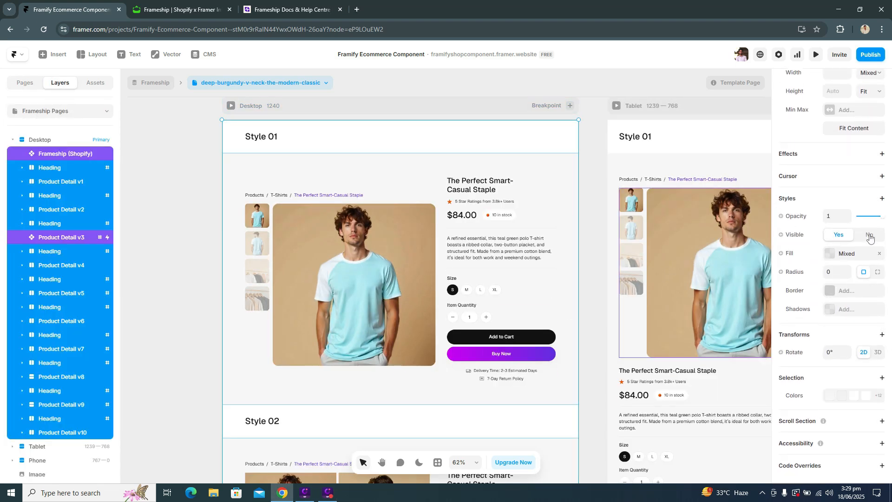
left_click(868, 235)
left_click(244, 254)
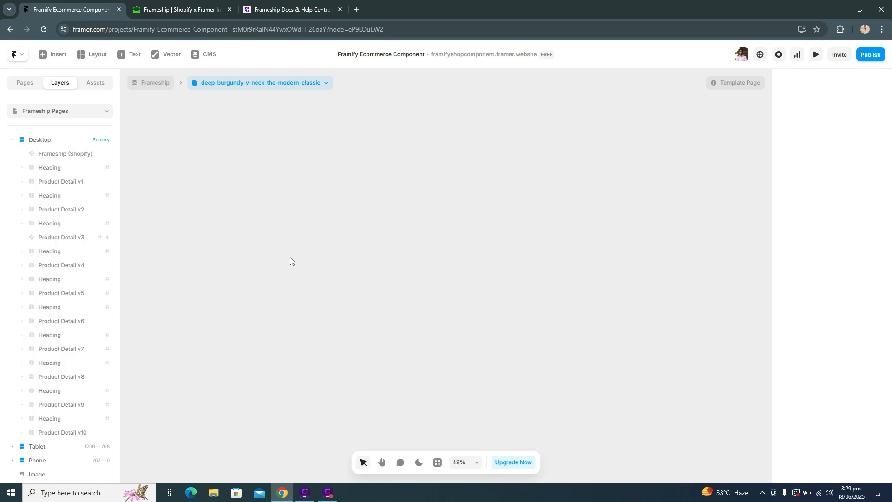
left_click(12, 139)
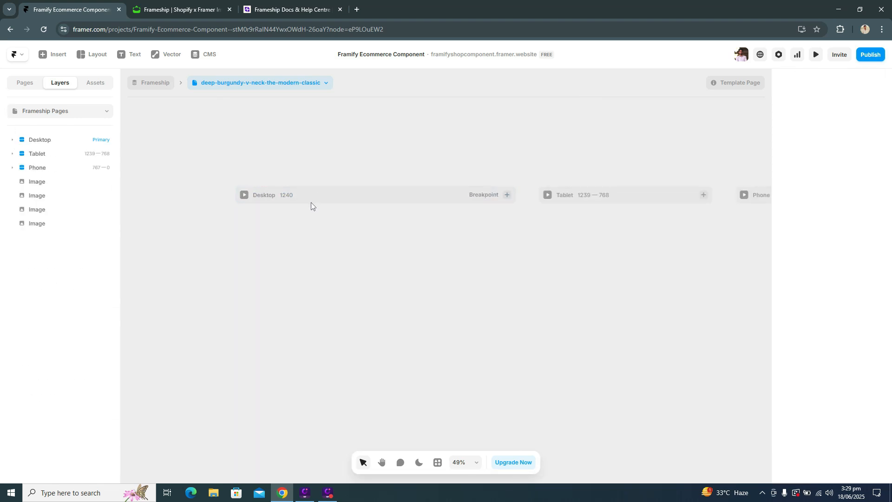
scroll(325, 232, "down", 3)
Step: Open the Framify plugin and search its sections for "product deta"
left_click(438, 462)
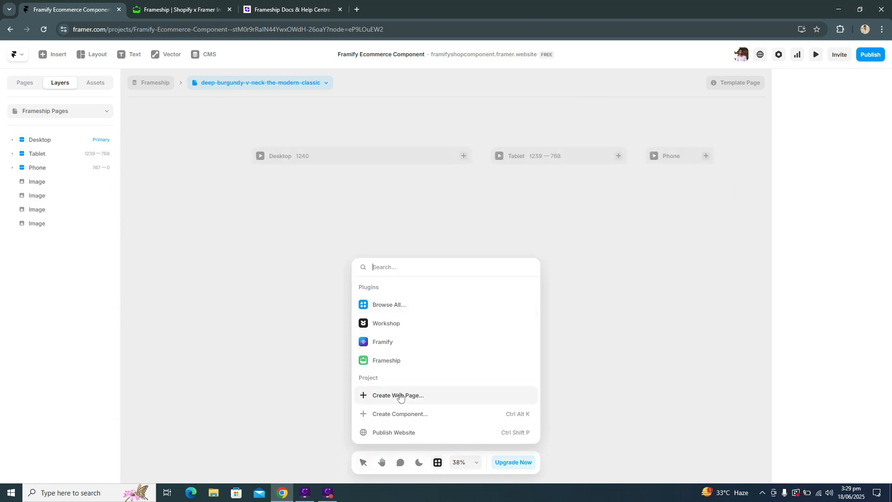
left_click(398, 346)
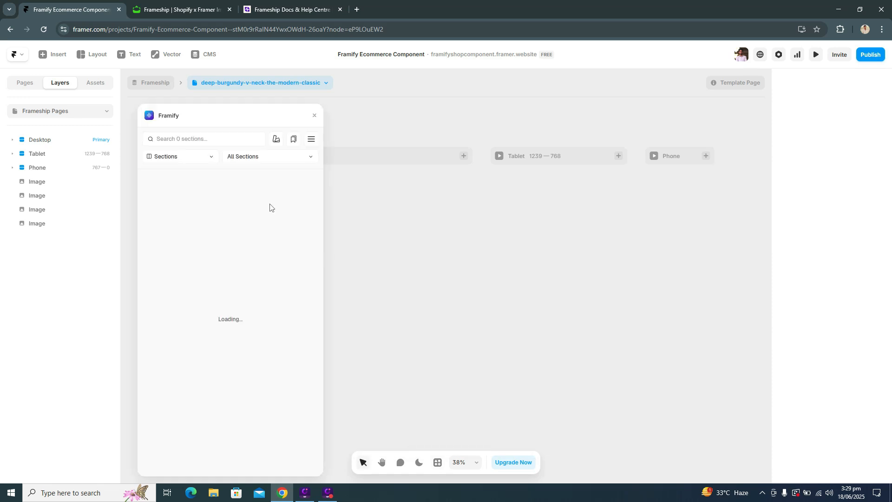
left_click(209, 139)
type("prod")
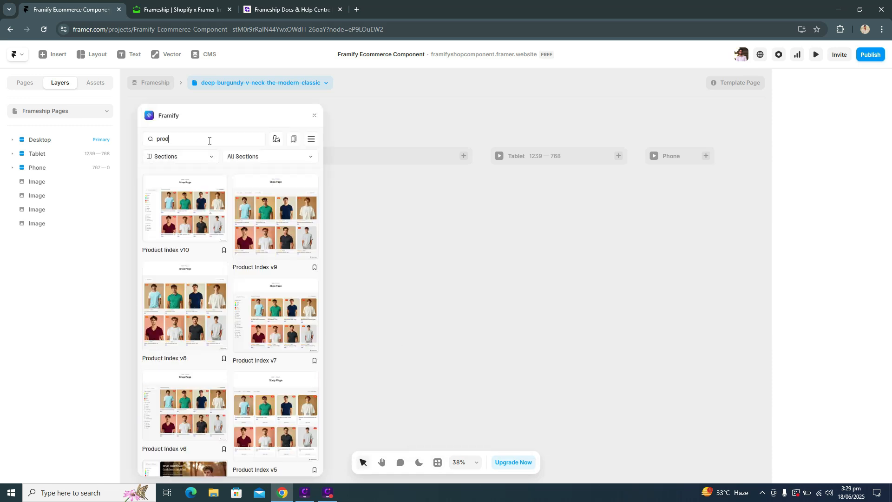
type("uct deta")
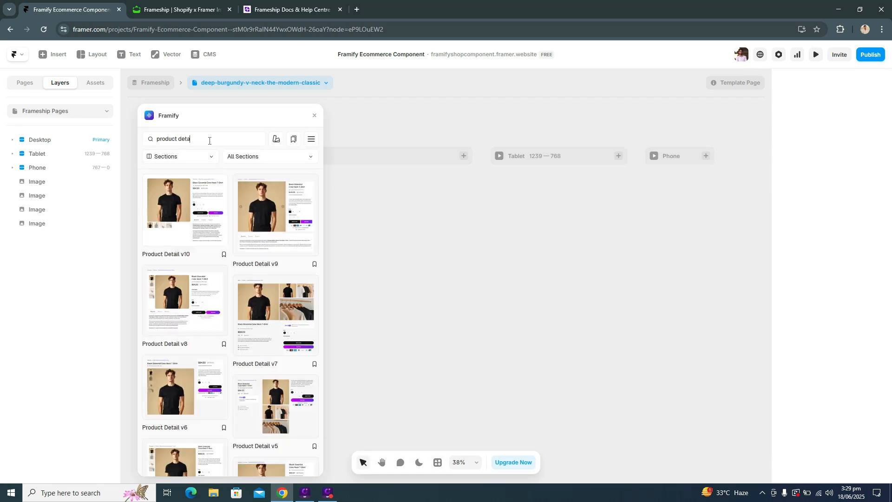
Step: Insert the Product Detail v10 section from the search results into the detail page and close the Framify plugin
scroll(241, 255, "down", 4)
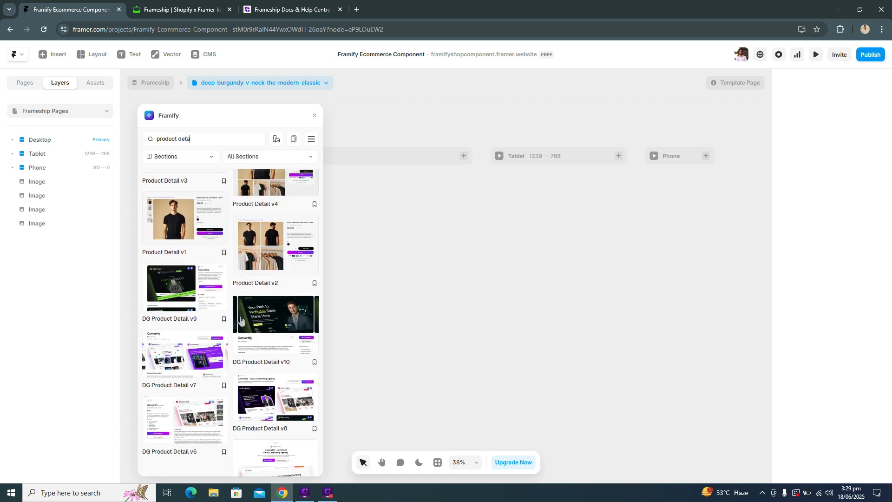
scroll(243, 324, "up", 1)
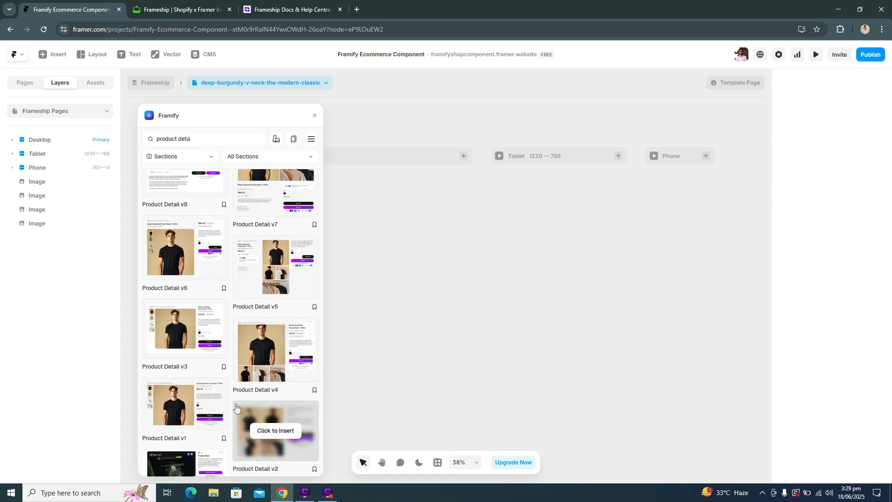
scroll(242, 346, "up", 2)
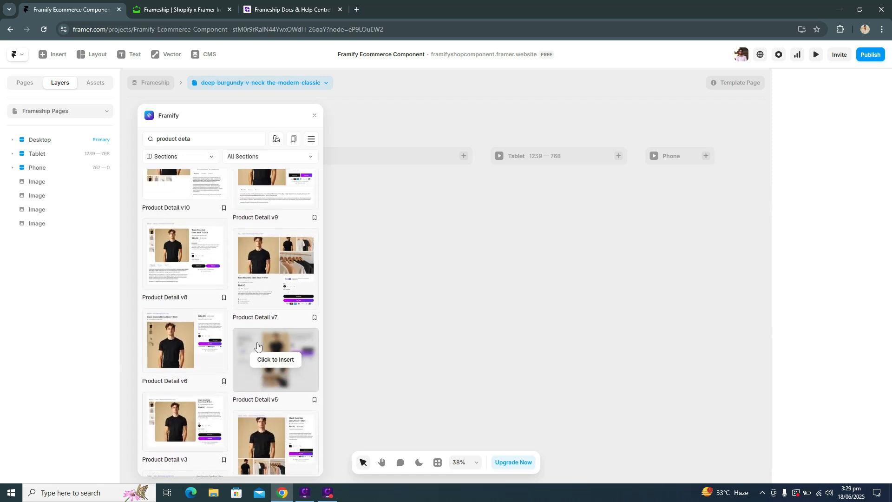
scroll(256, 344, "up", 1)
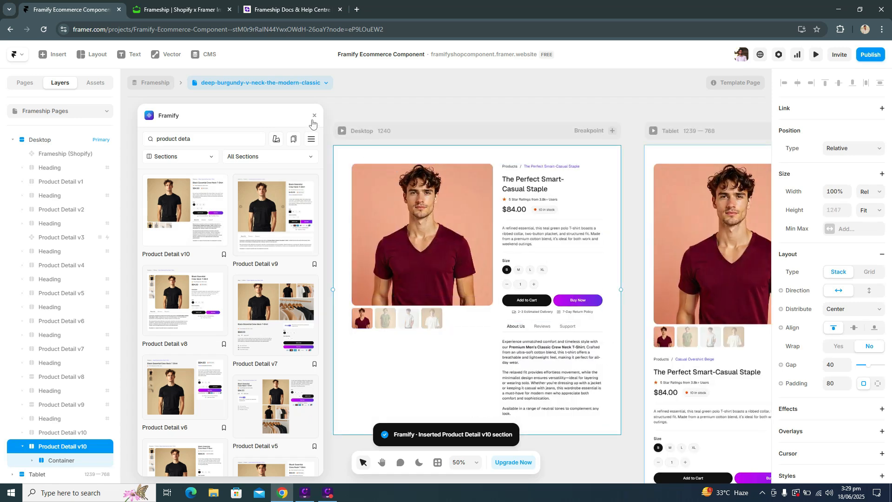
left_click(315, 116)
left_click(314, 172)
scroll(319, 179, "down", 1)
scroll(444, 186, "up", 3)
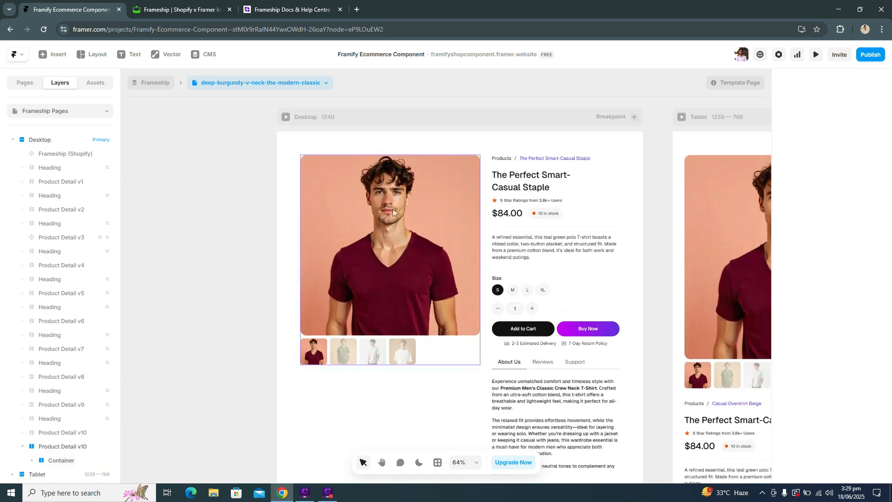
Step: Clear the missing image variables of the section's image gallery and bind its Image 1 and Image 2 to the matching CMS fields
left_click(392, 208)
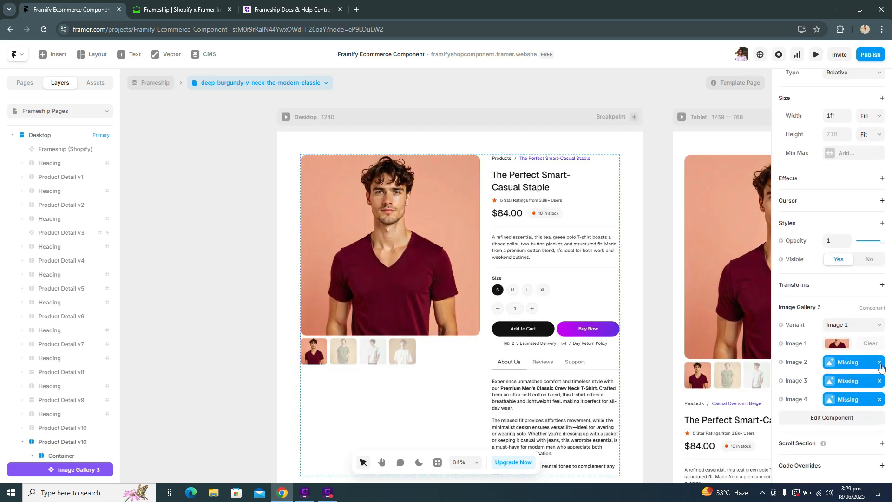
left_click(799, 346)
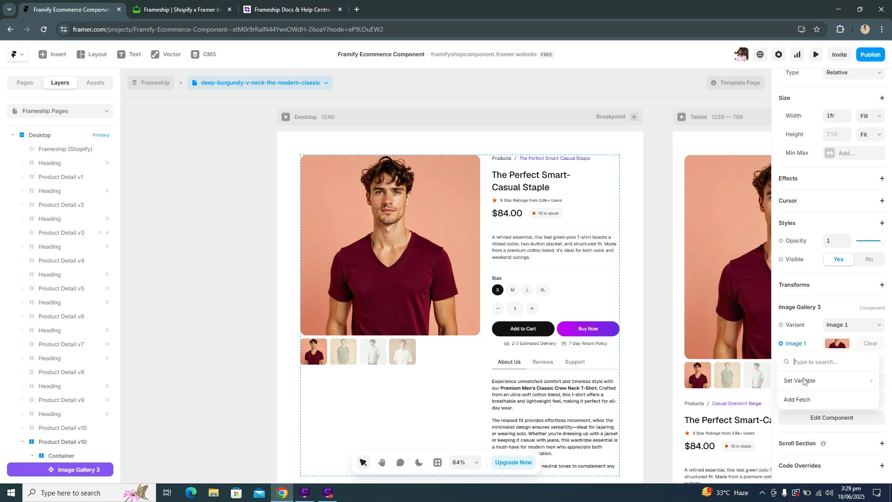
mouse_move(804, 380)
left_click(757, 386)
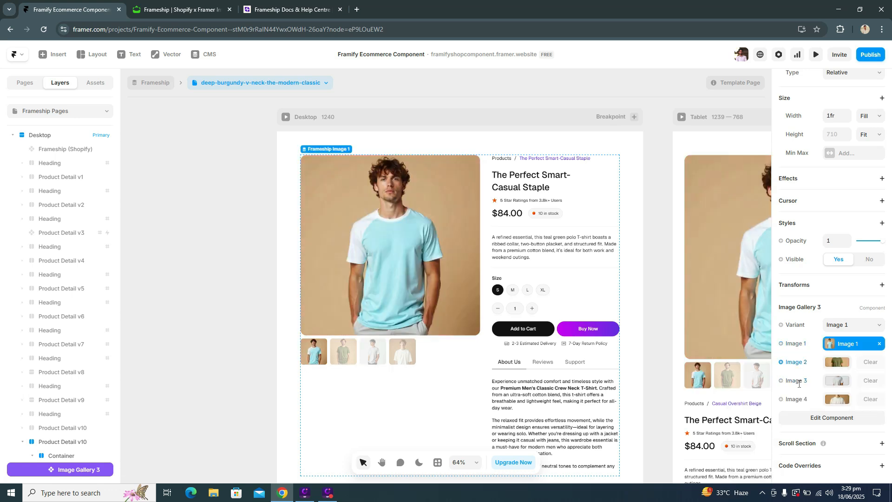
left_click(796, 362)
mouse_move(806, 398)
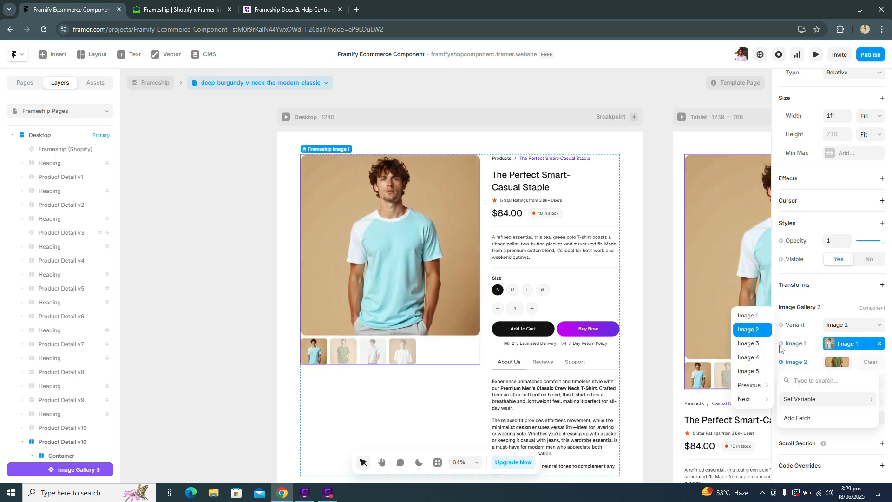
left_click(749, 329)
Step: Bind the gallery's Image 3 and Image 4 to the CMS fields Image 3 and Image 4, and deselect the gallery
left_click(797, 380)
mouse_move(812, 418)
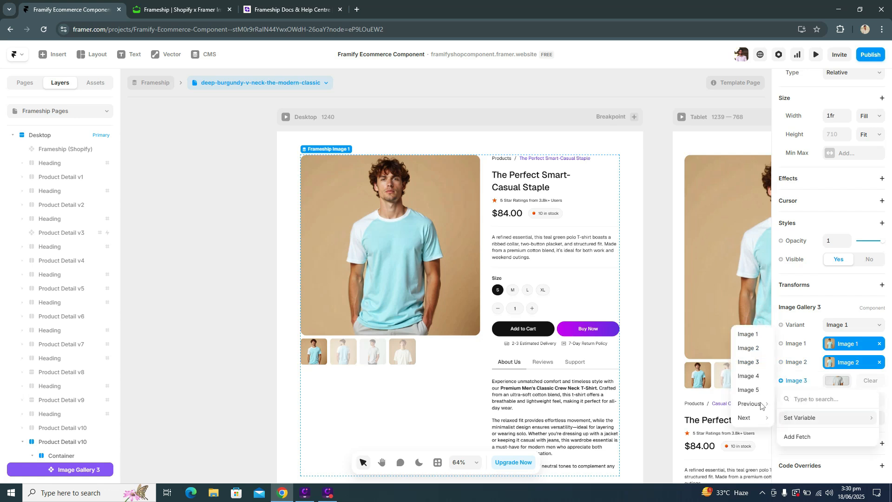
left_click(748, 365)
left_click(796, 399)
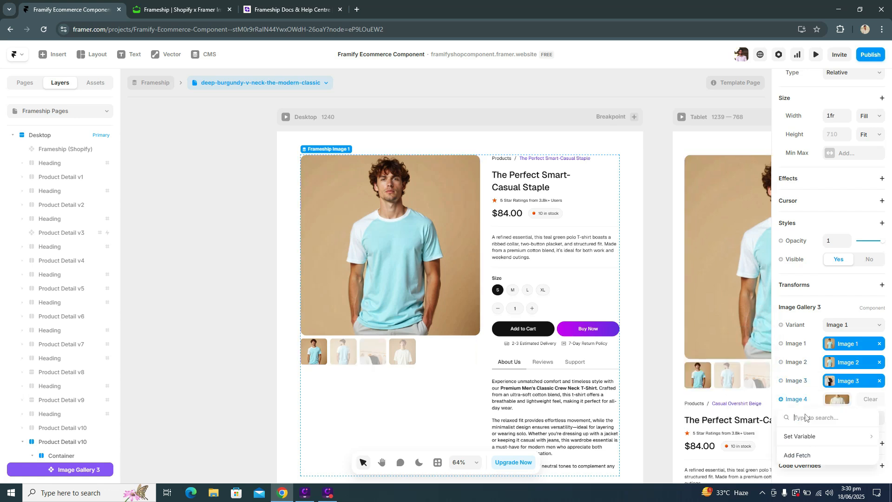
mouse_move(806, 437)
mouse_move(764, 418)
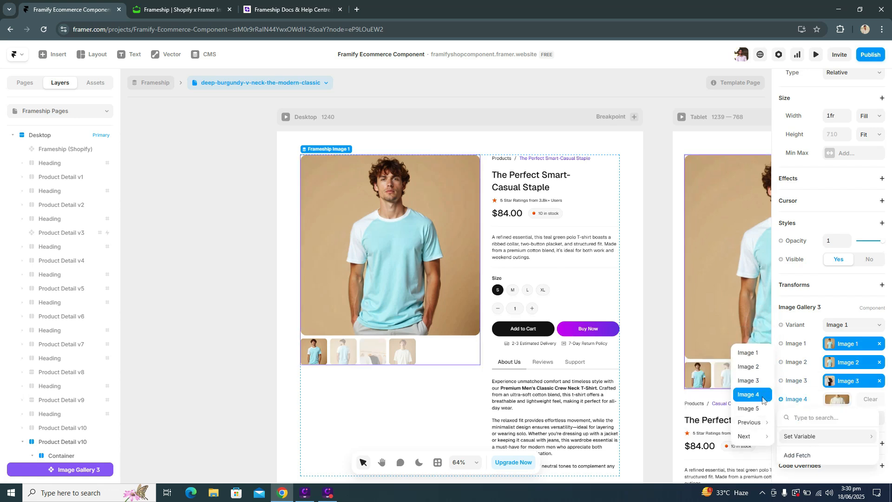
left_click(763, 399)
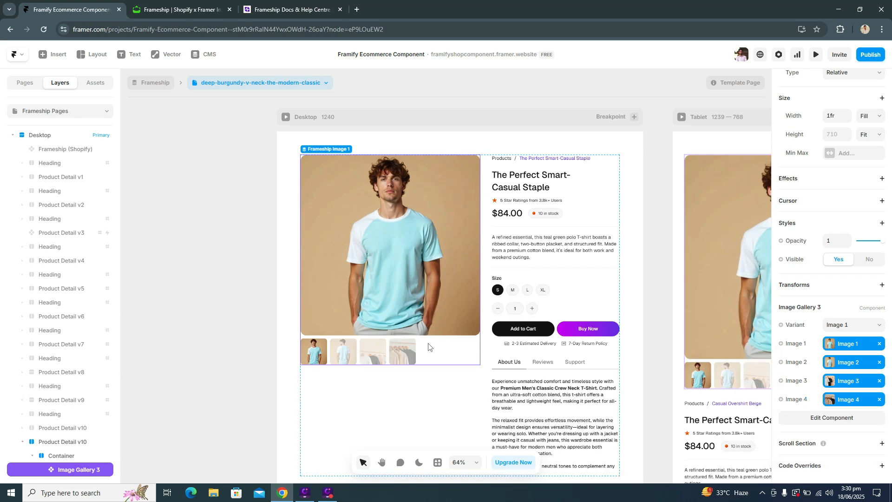
left_click(240, 231)
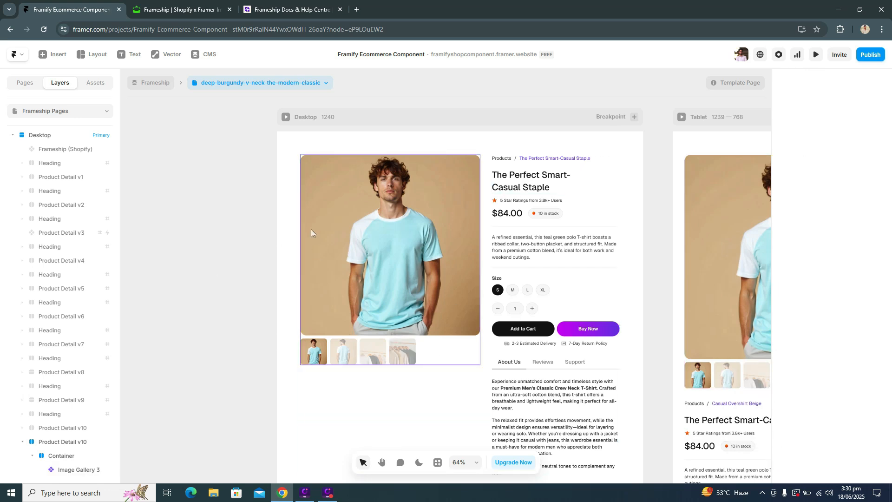
Step: Bind the content of the product-name breadcrumb text above the product heading to the CMS Title field
scroll(481, 244, "up", 3)
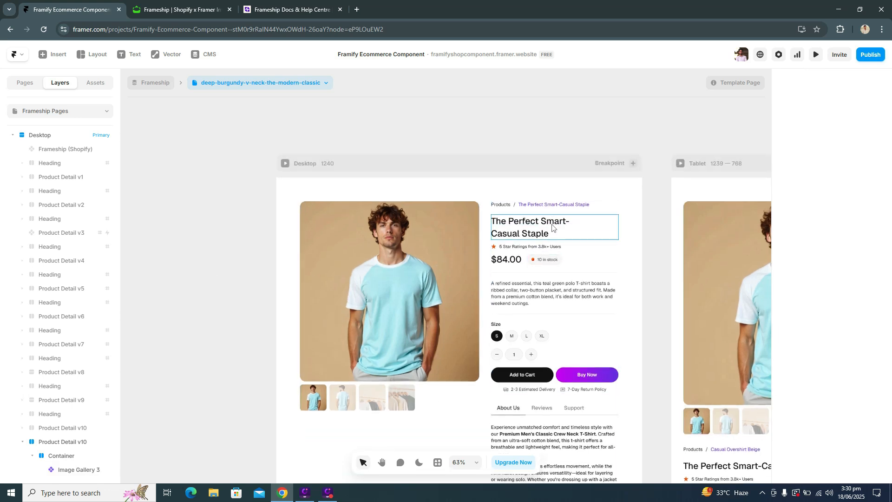
scroll(510, 244, "up", 1)
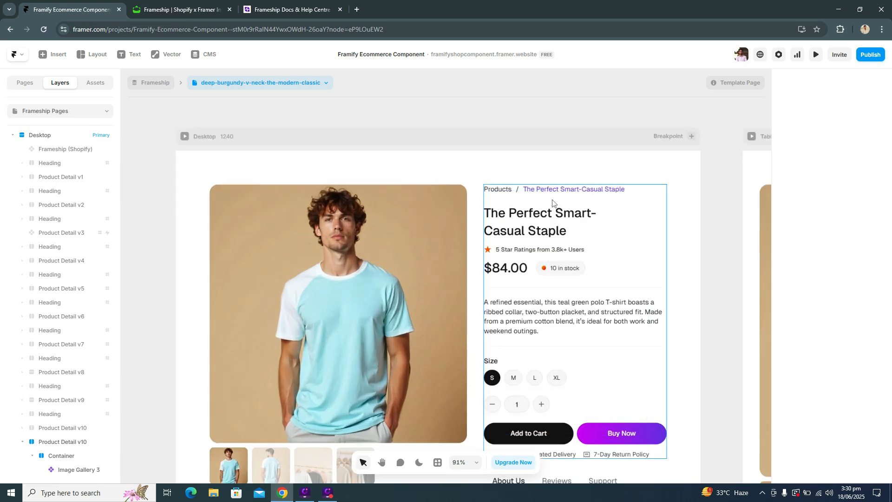
left_click(534, 189)
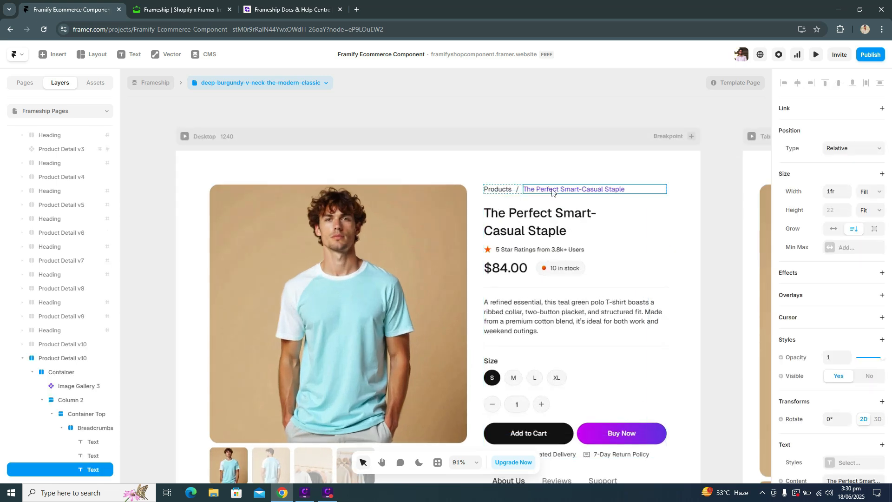
scroll(838, 293, "down", 5)
left_click(798, 208)
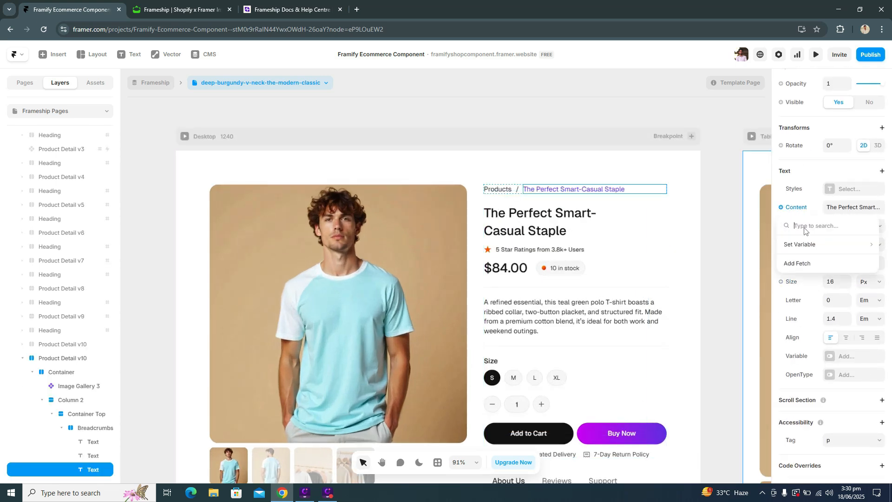
mouse_move(808, 246)
mouse_move(753, 251)
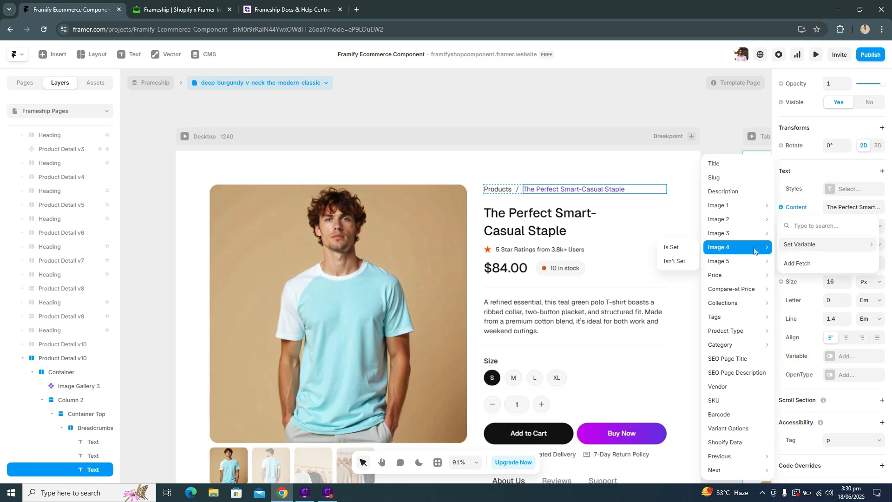
left_click(735, 170)
Step: Bind the content of the product title heading below the breadcrumbs to the CMS Title field
left_click(497, 190)
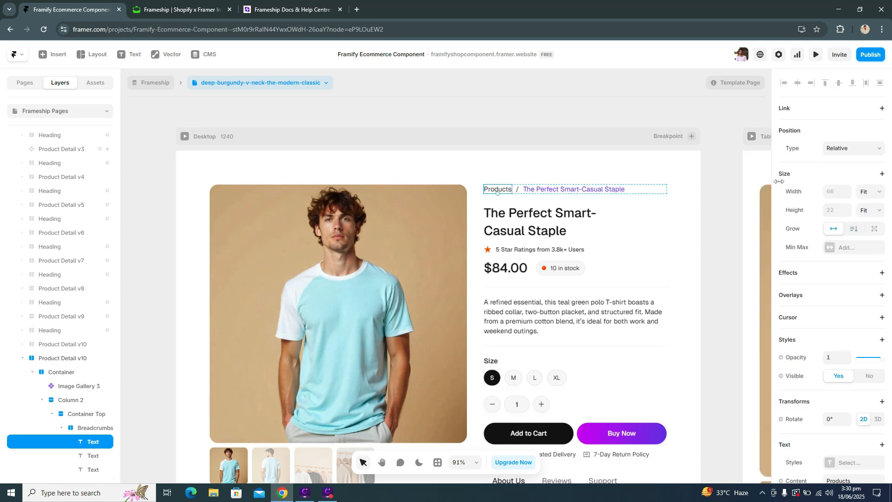
left_click(577, 212)
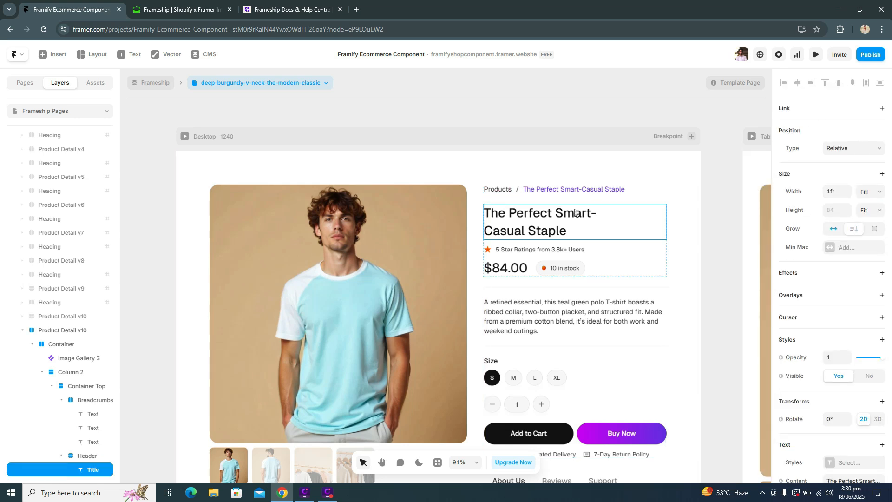
scroll(873, 267, "down", 6)
left_click(793, 206)
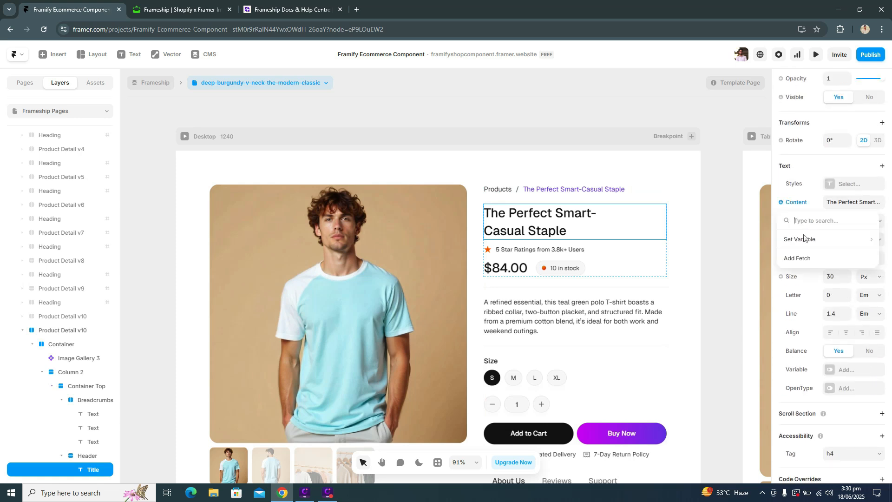
mouse_move(804, 236)
left_click(732, 167)
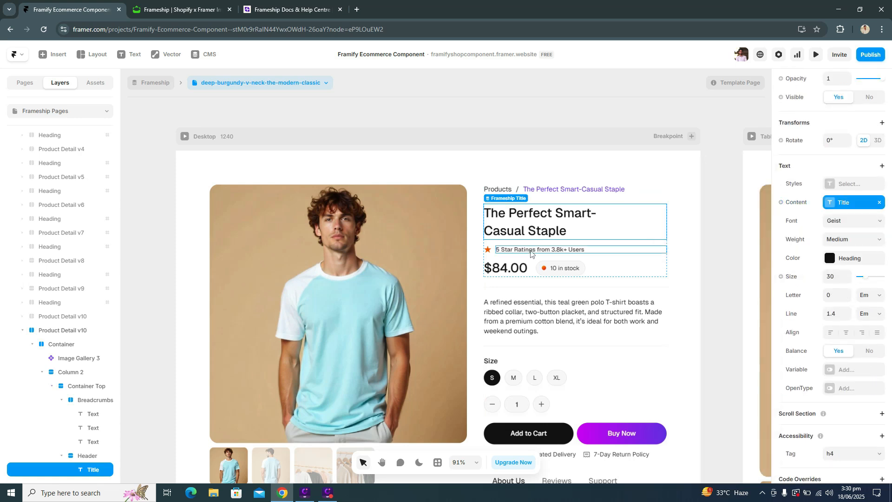
Step: Connect the Shopify Data property of the price label under the rating line to the CMS Shopify Data field
left_click(530, 251)
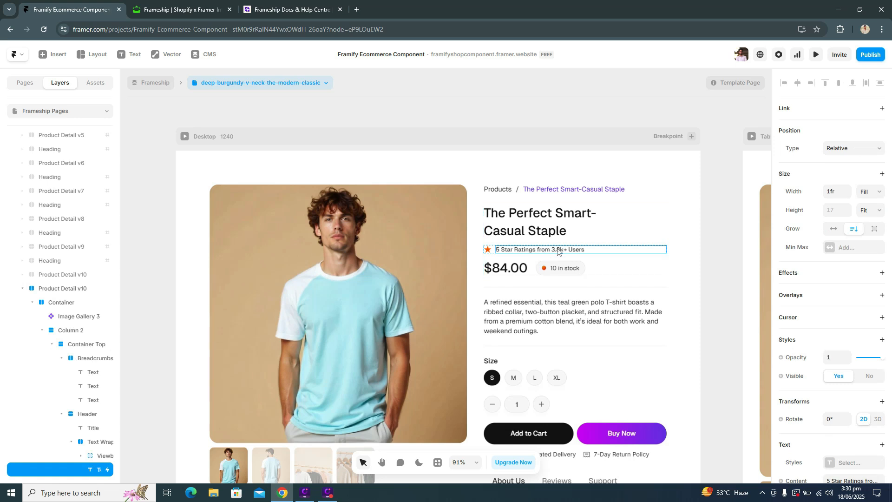
left_click(507, 269)
scroll(791, 222, "down", 5)
scroll(791, 221, "up", 1)
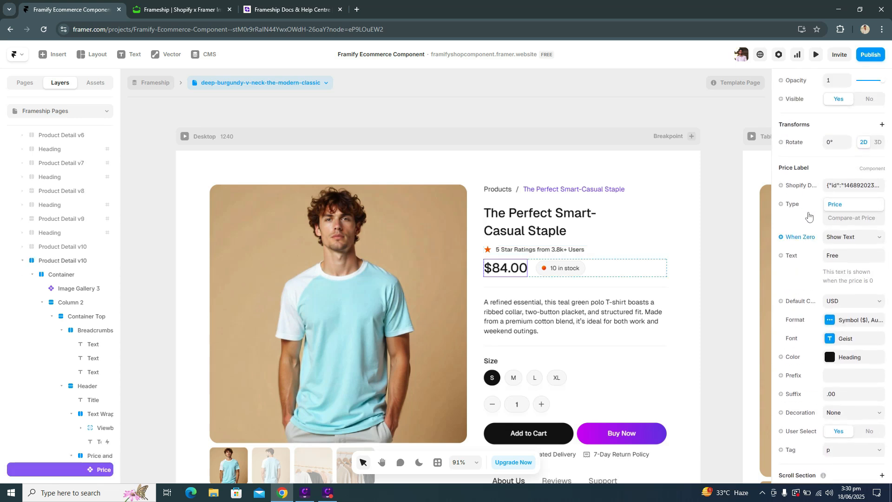
left_click(799, 203)
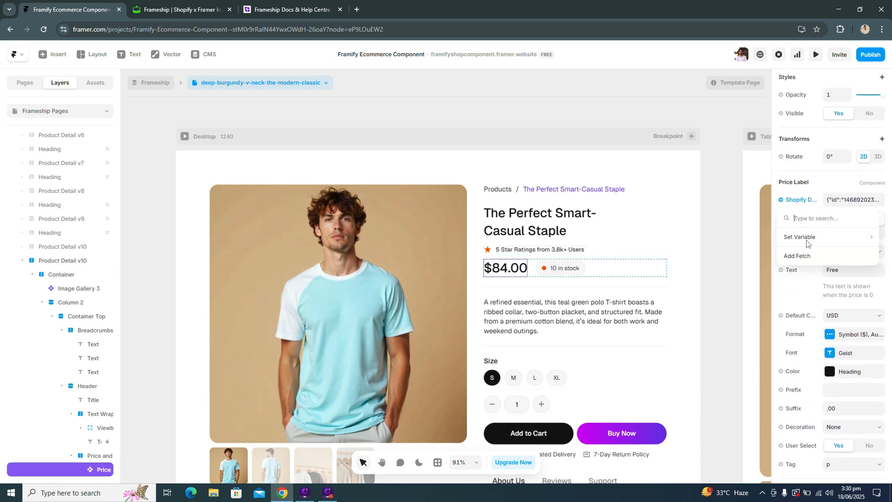
mouse_move(807, 242)
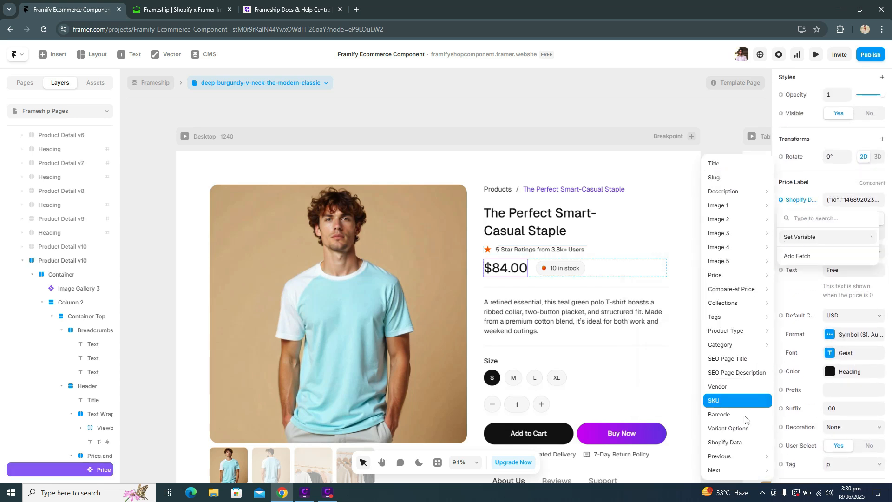
left_click(727, 442)
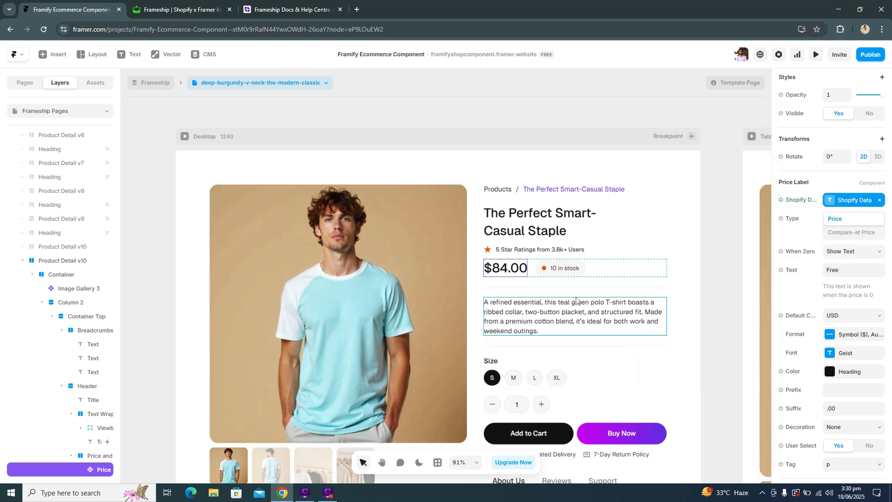
Step: Connect the Shopify Data property of the inventory label beside the price to the CMS Shopify Data field
left_click(552, 269)
scroll(831, 297, "down", 2)
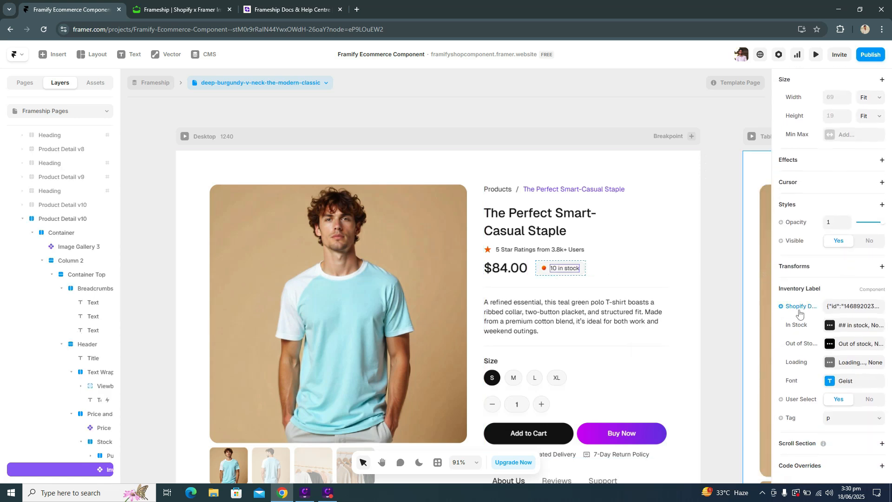
left_click(807, 306)
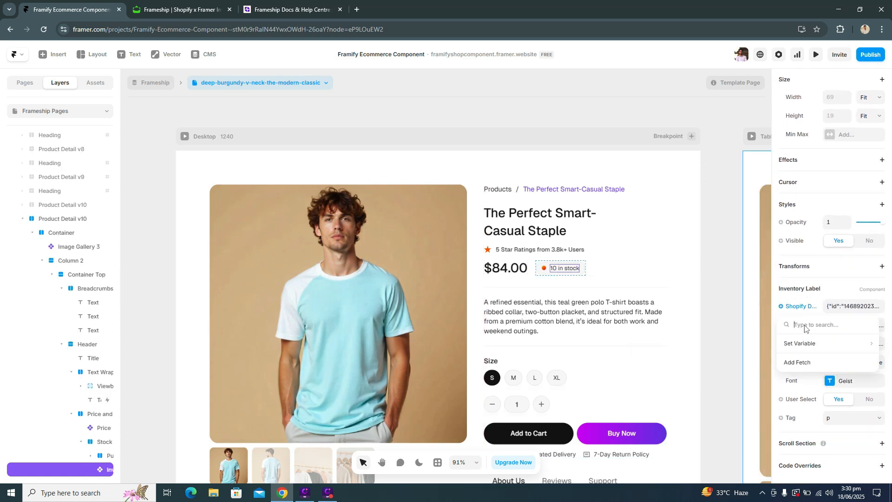
mouse_move(809, 344)
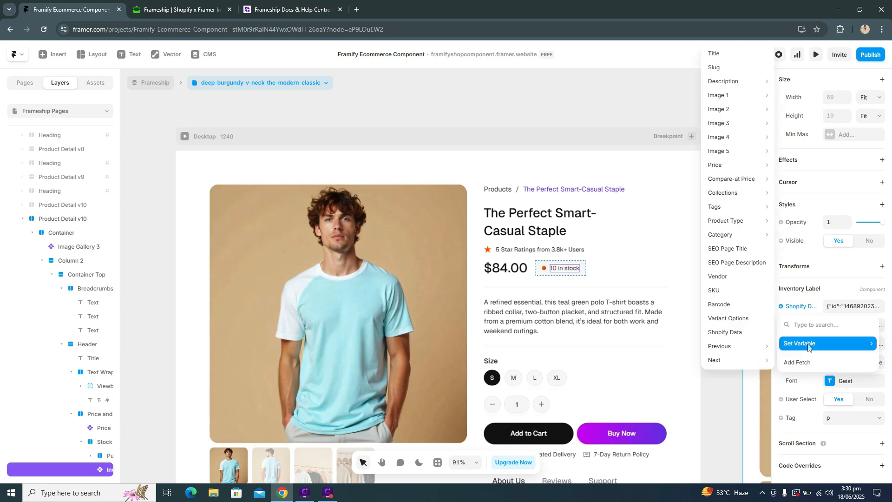
left_click(753, 333)
Step: Try to bind the content of the product description paragraph to the CMS Description field
left_click(620, 320)
scroll(831, 325, "down", 3)
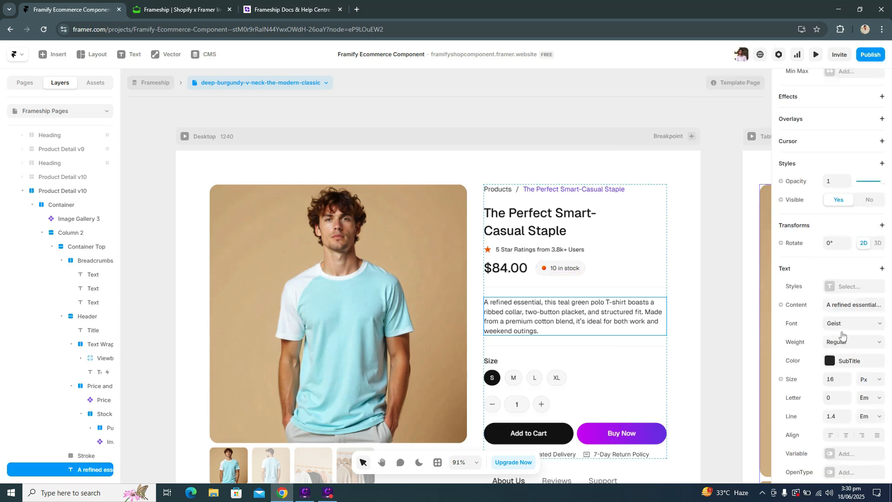
left_click(794, 295)
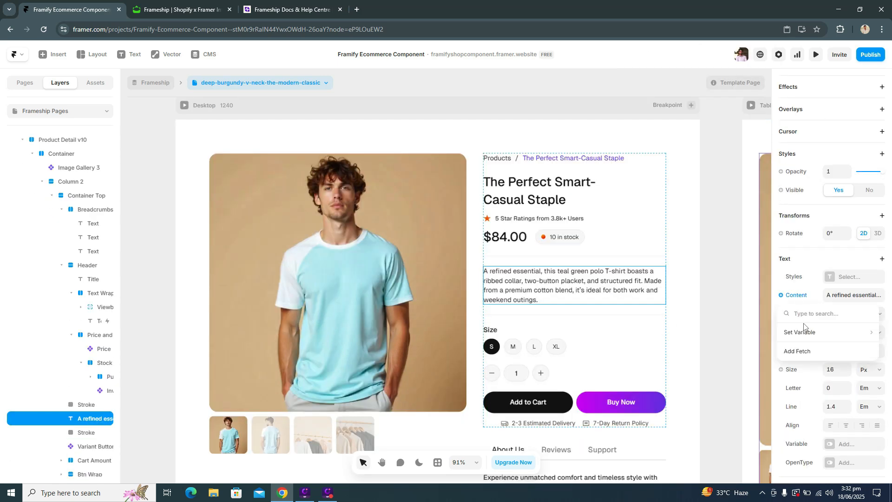
mouse_move(806, 332)
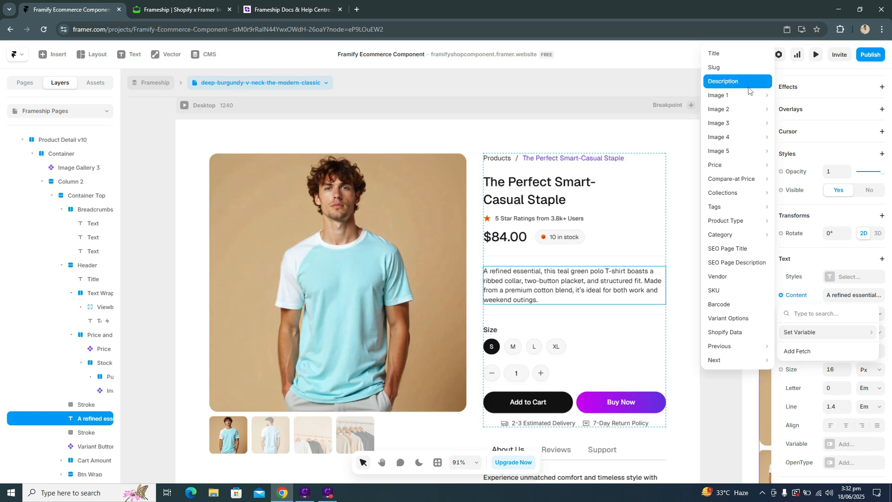
scroll(665, 306, "down", 1)
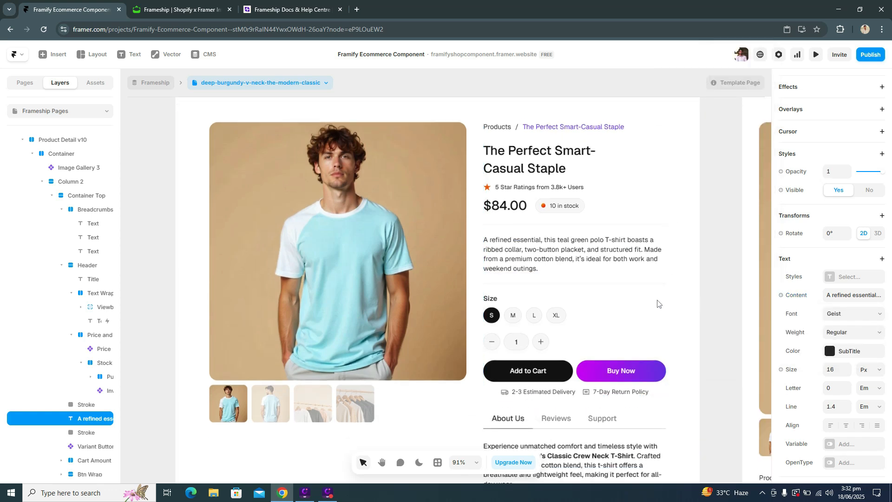
Step: Connect the size variant buttons' Shopify Data and Variant Options properties to the matching CMS fields
left_click(494, 316)
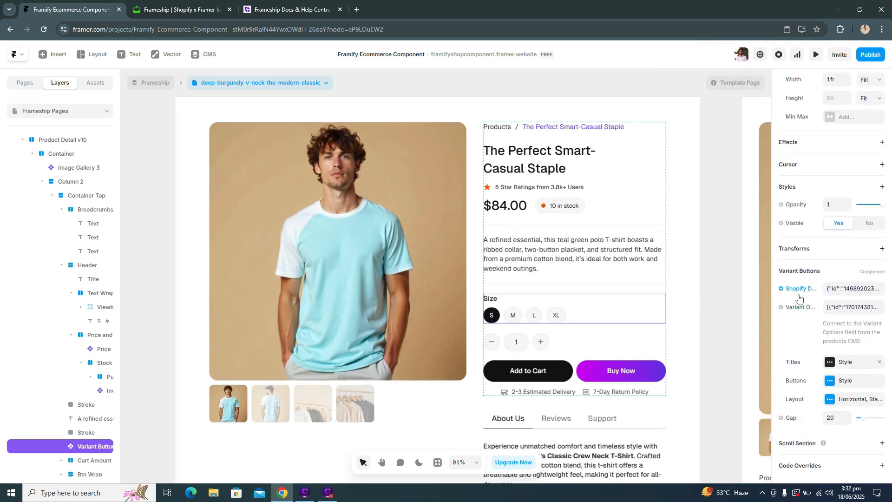
left_click(799, 295)
mouse_move(810, 325)
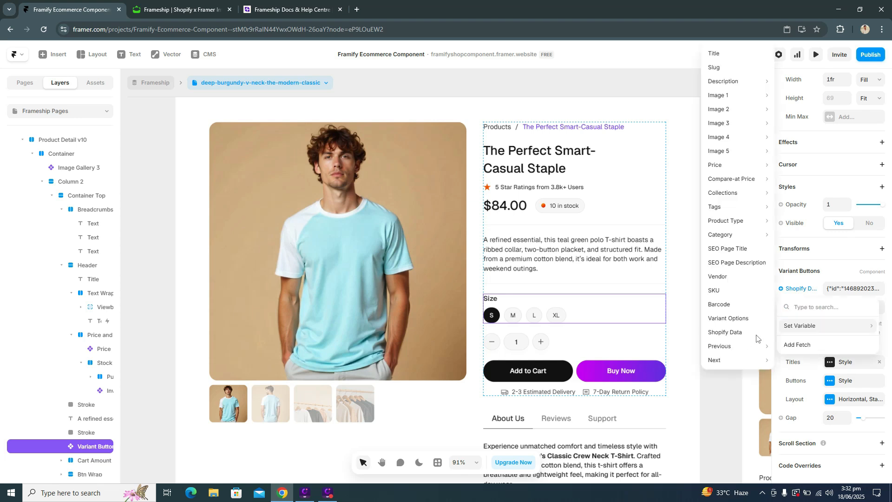
left_click(764, 329)
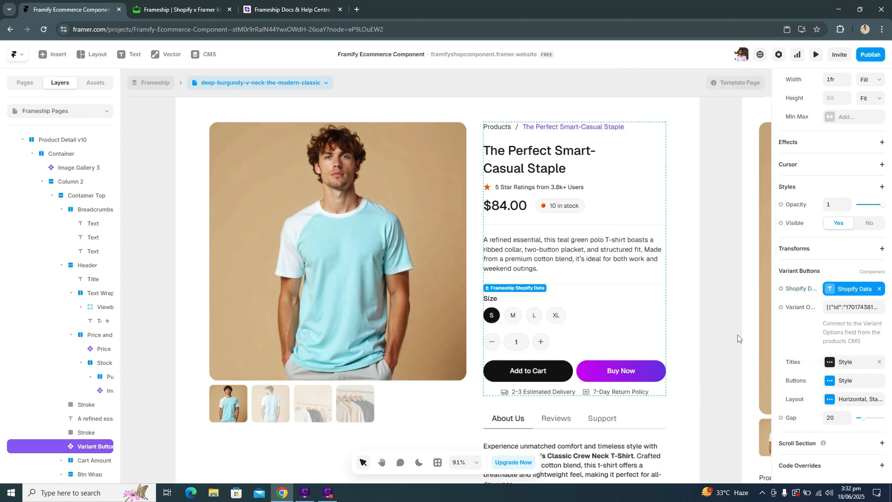
left_click(800, 315)
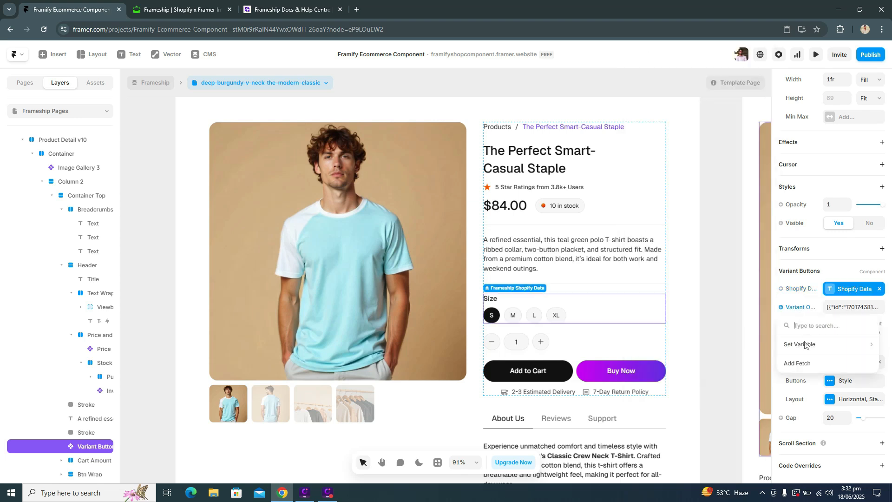
mouse_move(805, 344)
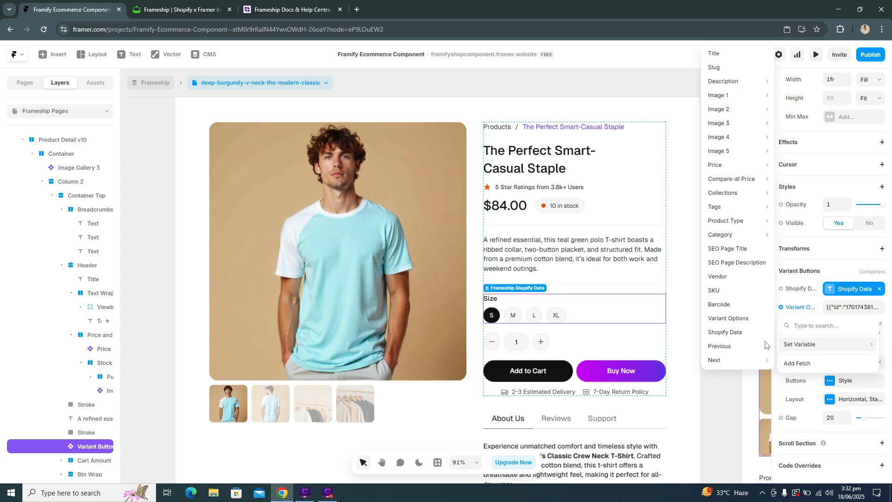
left_click(745, 320)
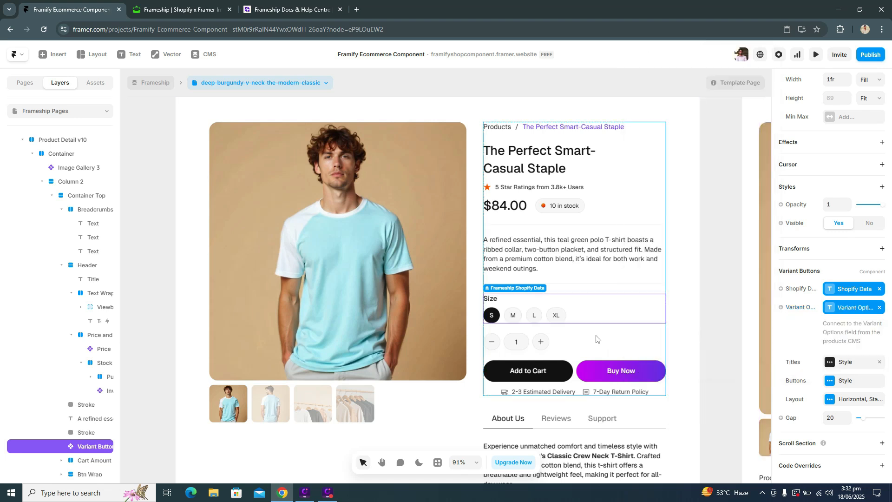
Step: Connect the Shopify Data property of the Subtract button in the Cart Amount stack to the CMS Shopify Data field
left_click(532, 338)
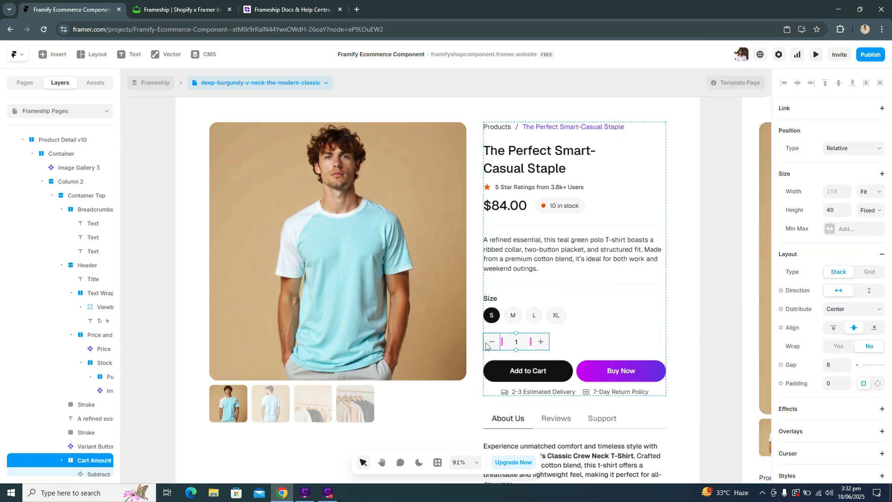
scroll(91, 436, "down", 3)
left_click(84, 334)
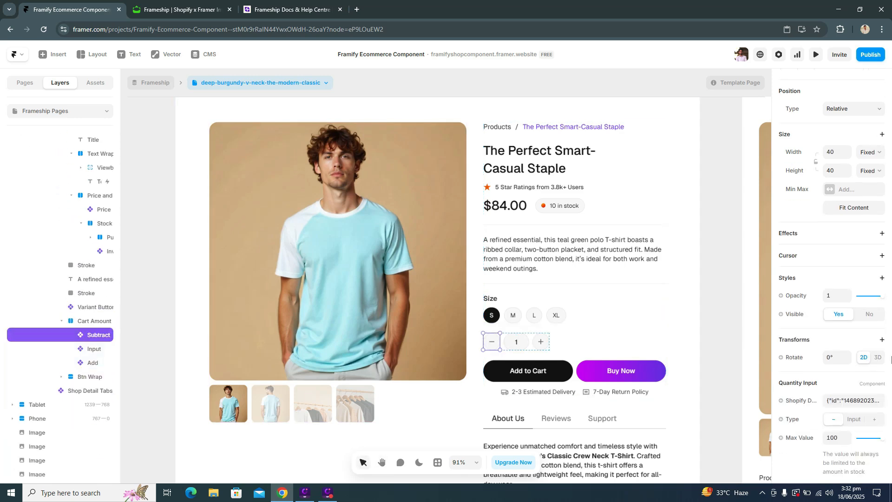
scroll(855, 318, "down", 5)
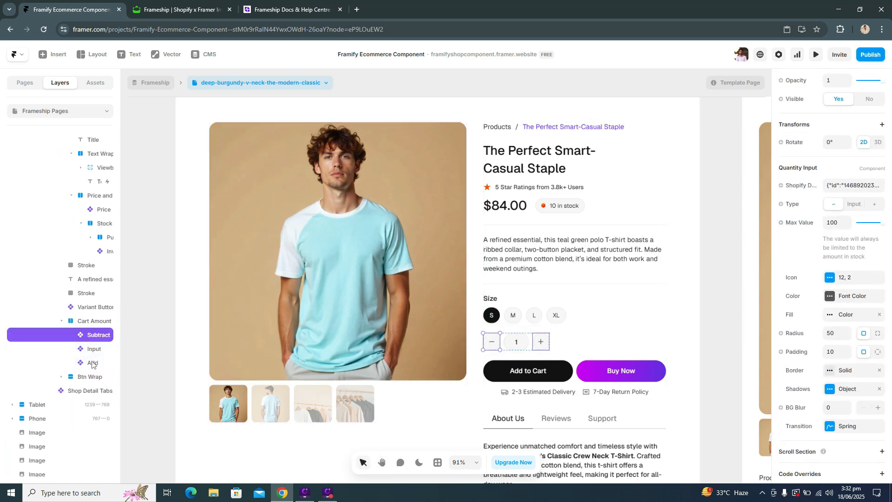
left_click(804, 186)
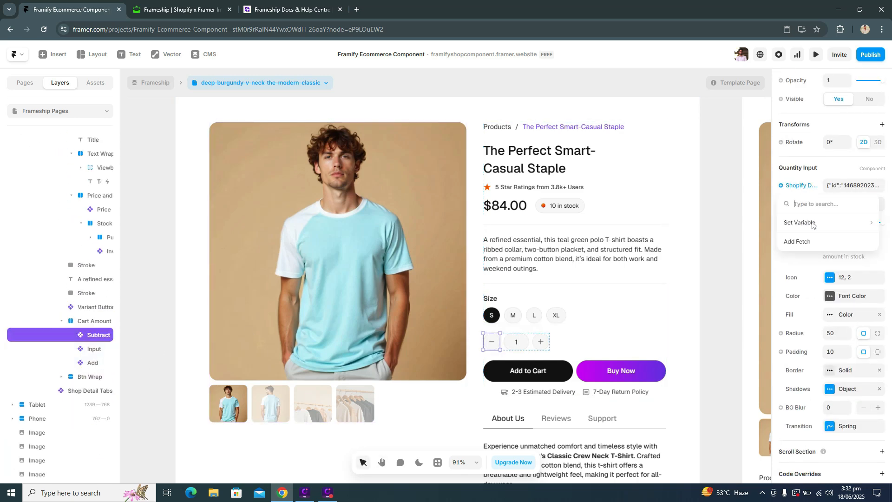
mouse_move(813, 223)
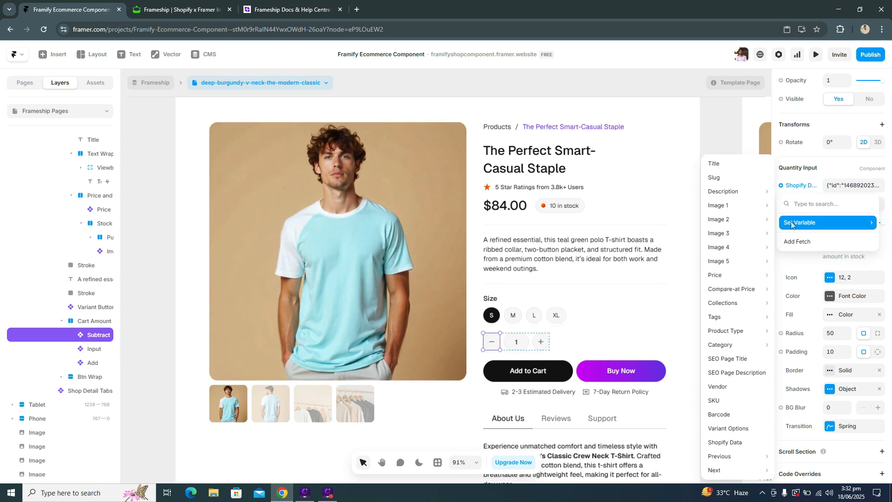
left_click(756, 442)
Step: Connect the Shopify Data property of the quantity Input in the Cart Amount stack to the CMS Shopify Data field
left_click(516, 342)
scroll(827, 339, "down", 4)
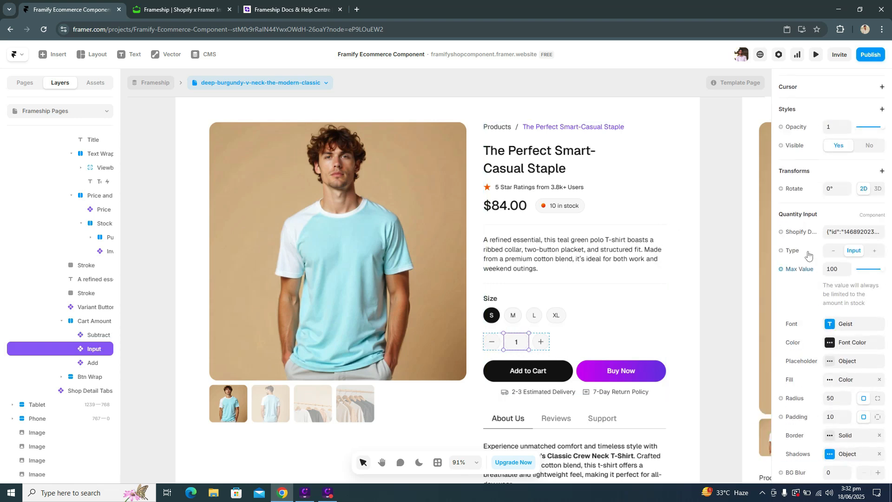
left_click(805, 234)
mouse_move(812, 268)
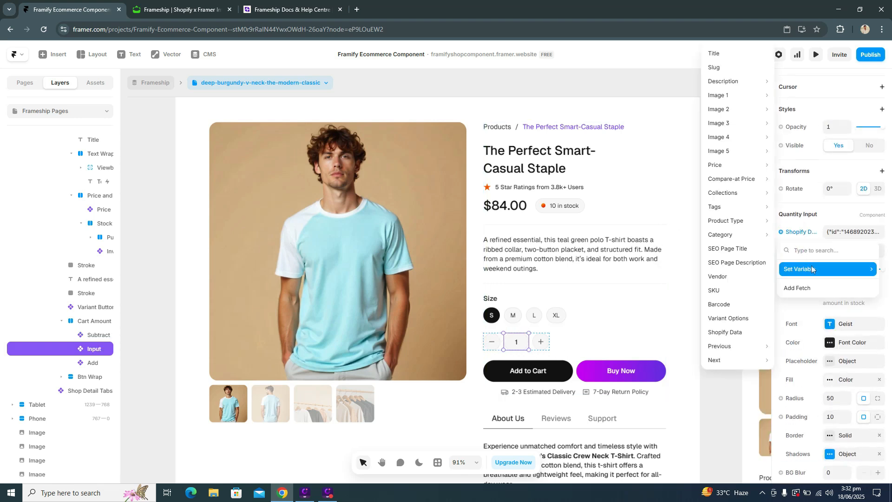
left_click(745, 333)
Step: Connect the Shopify Data property of the quantity Add button in the Cart Amount stack to the CMS Shopify Data field
left_click(540, 342)
scroll(809, 336, "down", 2)
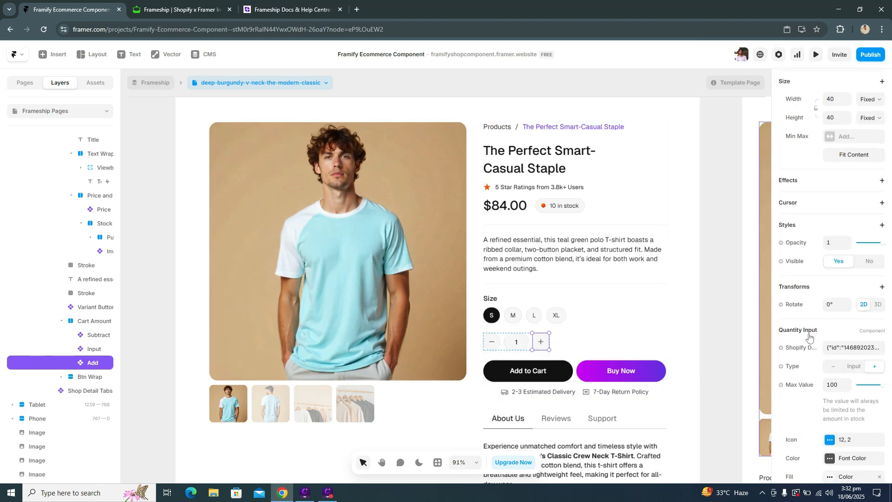
scroll(808, 336, "down", 2)
left_click(799, 232)
mouse_move(804, 269)
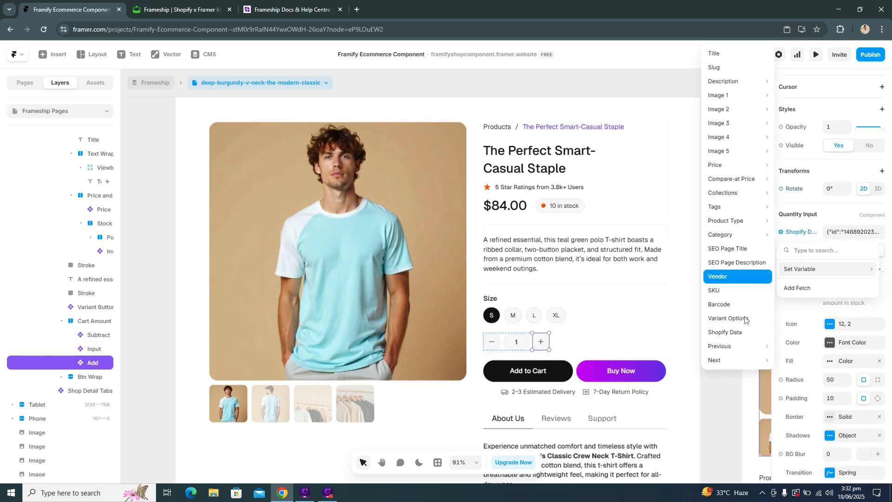
left_click(741, 333)
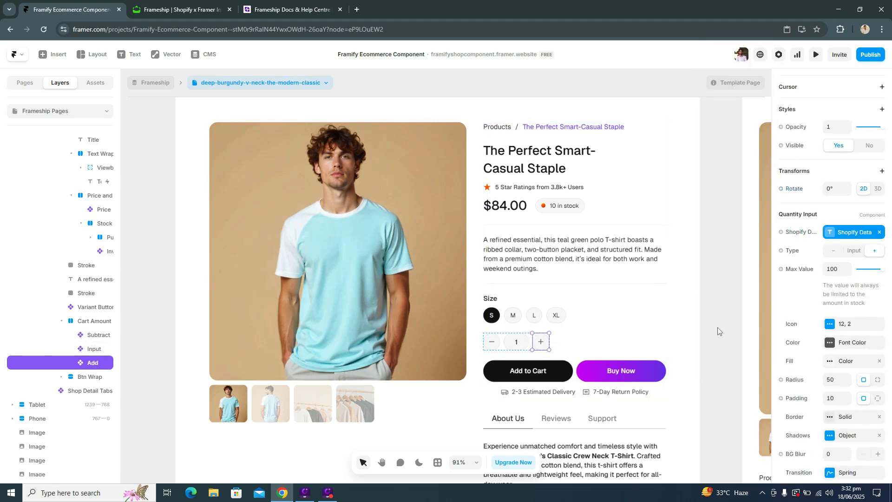
Step: Connect the Add to Cart button's Shopify Data property to the CMS Shopify Data field
left_click(528, 365)
scroll(804, 269, "down", 3)
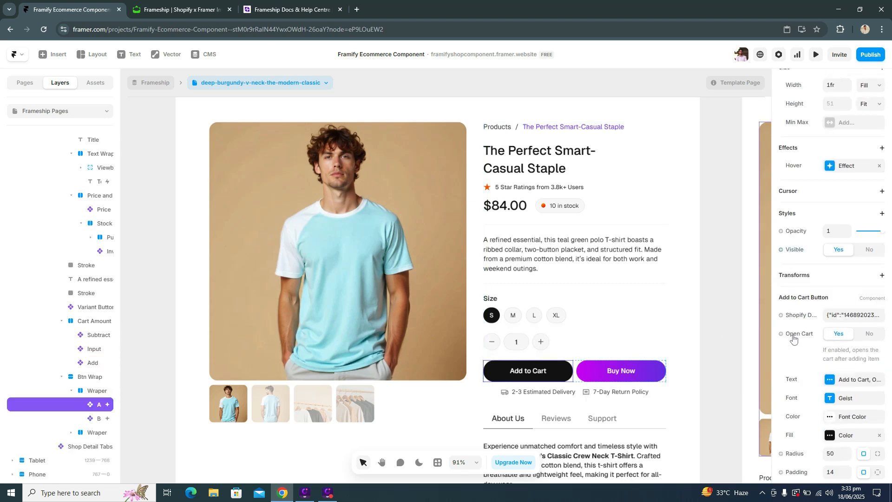
left_click(804, 263)
mouse_move(805, 295)
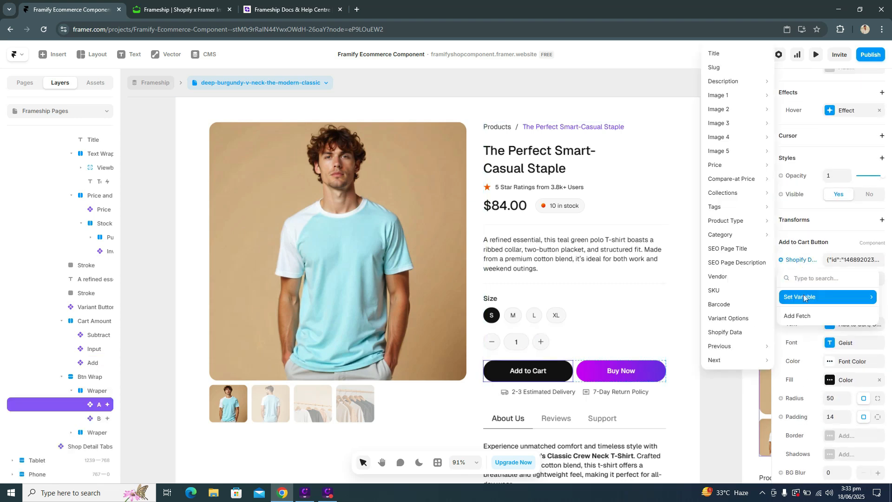
left_click(740, 332)
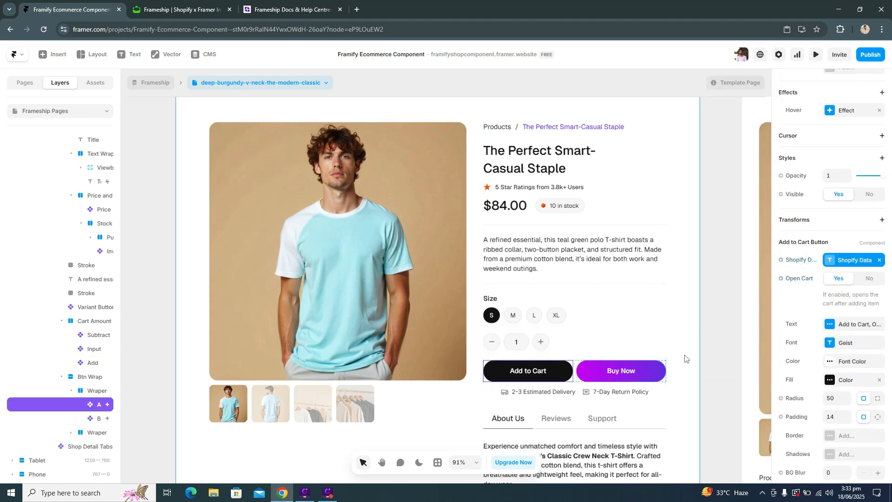
Step: Connect the Buy Now button's Shopify Data property to the CMS Shopify Data field
left_click(647, 367)
scroll(830, 322, "down", 5)
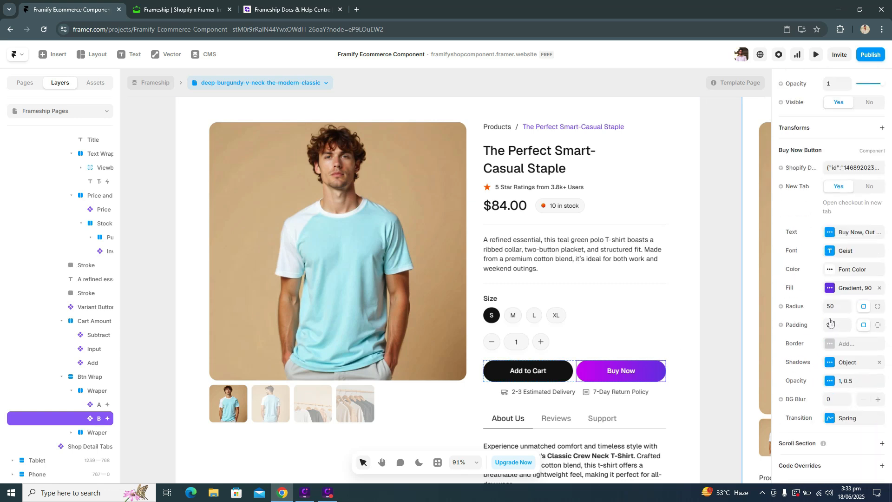
left_click(799, 169)
mouse_move(818, 208)
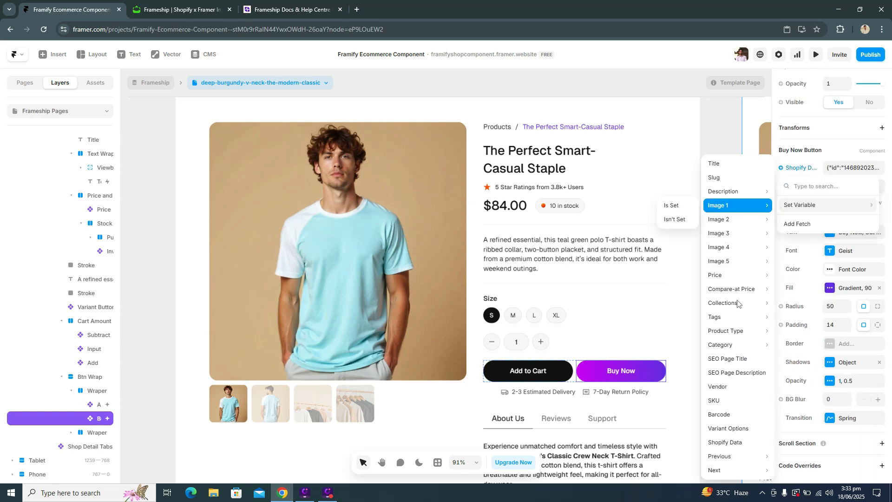
left_click(749, 443)
Step: Inspect the estimated delivery and return policy texts below the purchase buttons
scroll(537, 317, "down", 3)
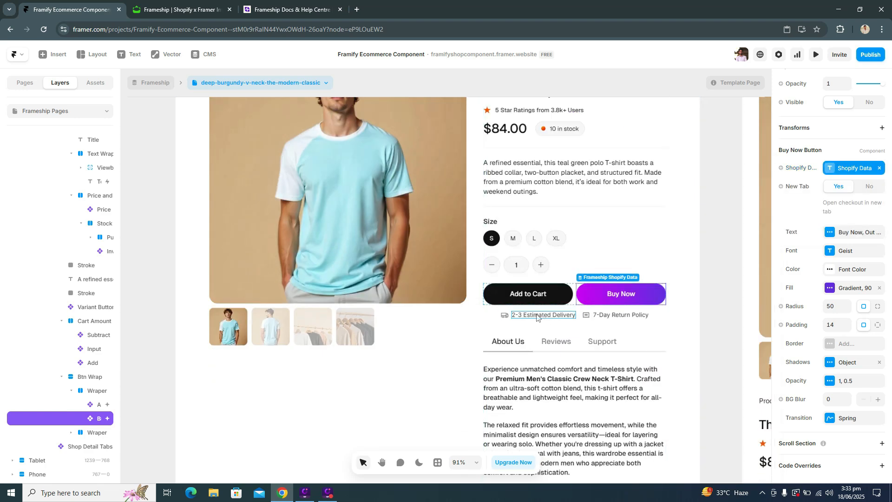
left_click(537, 317)
left_click(626, 317)
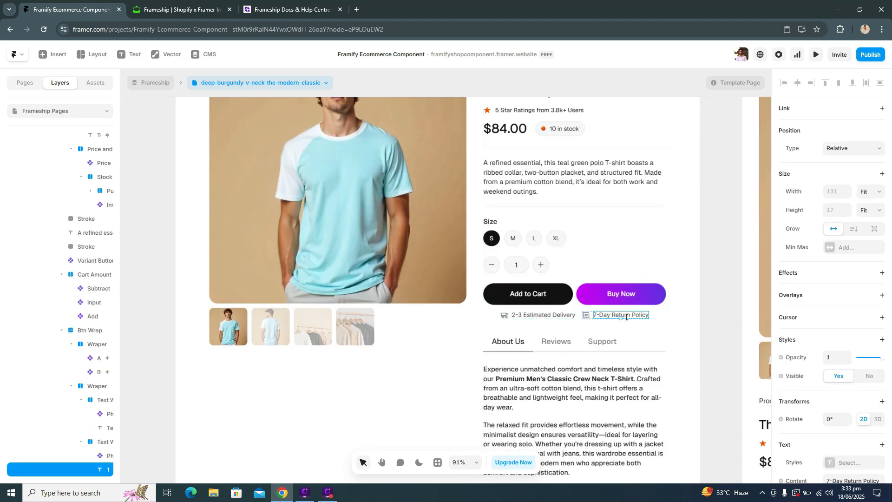
scroll(626, 317, "down", 2)
left_click(534, 321)
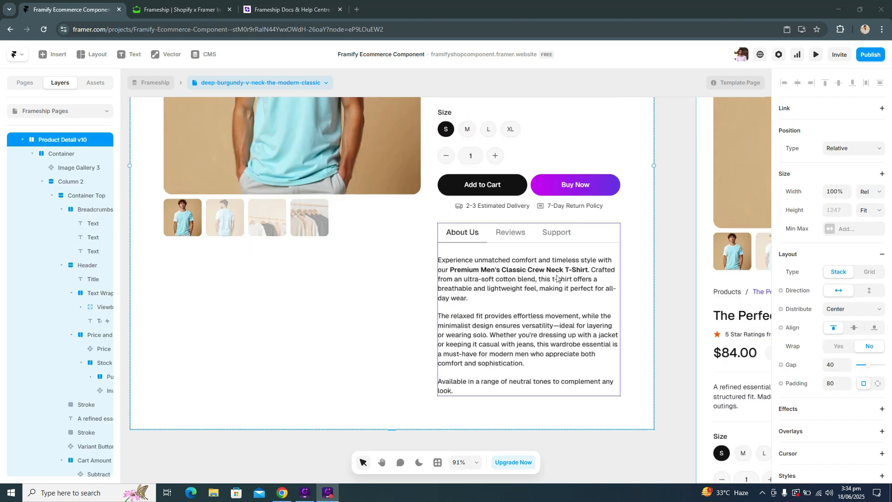
Step: Open the Shop Detail Tabs component from the project's components
left_click(571, 312)
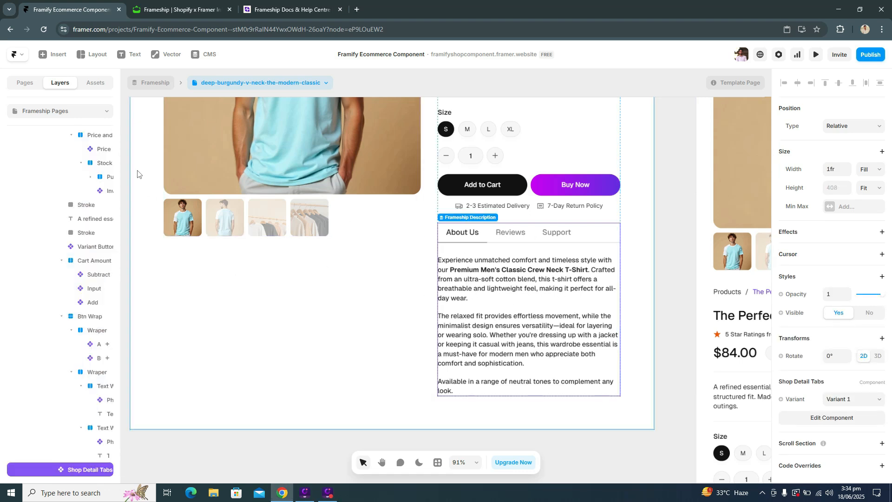
left_click(92, 84)
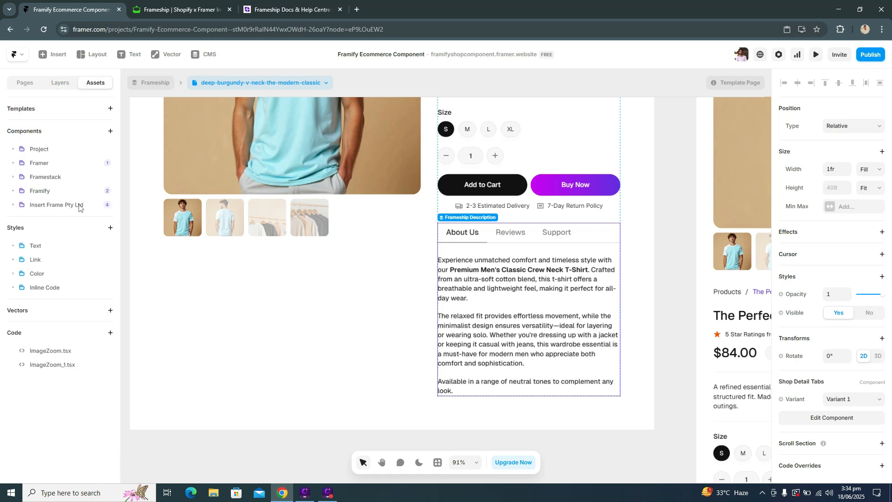
left_click(29, 149)
scroll(67, 242, "down", 5)
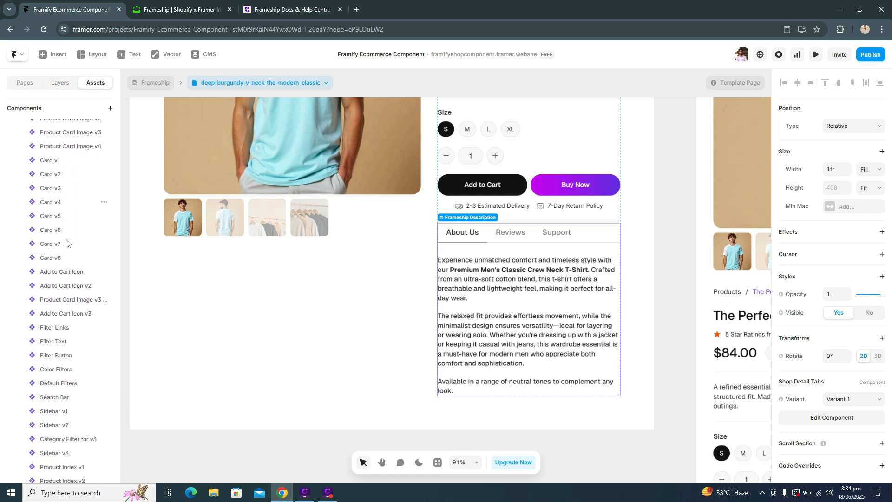
scroll(63, 234, "up", 2)
left_click(60, 182)
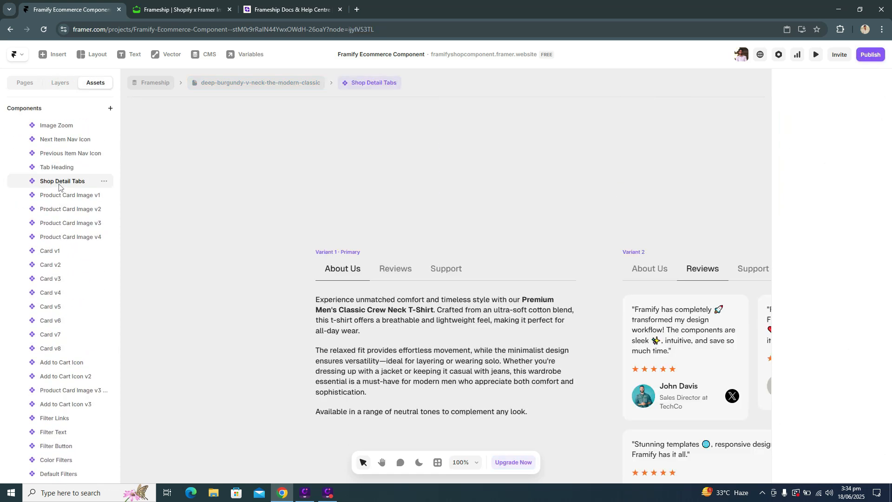
Step: Examine the About Us, Reviews and Support variants of the Shop Detail Tabs component
left_click(397, 321)
scroll(456, 282, "down", 2)
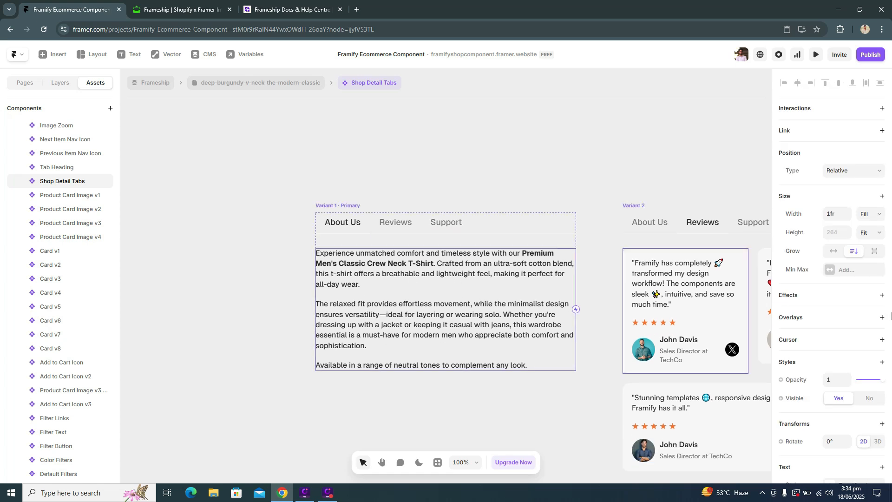
scroll(796, 353, "down", 3)
scroll(604, 243, "right", 5)
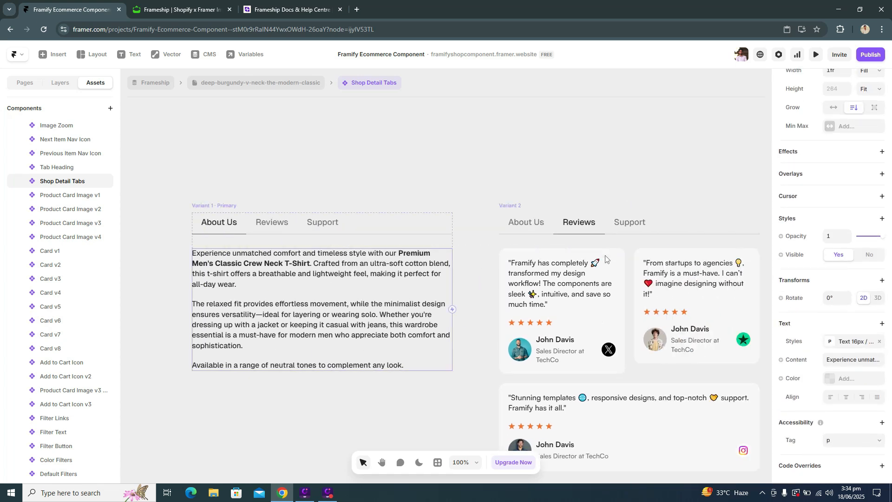
scroll(604, 260, "down", 1)
scroll(620, 320, "down", 5, "ctrl")
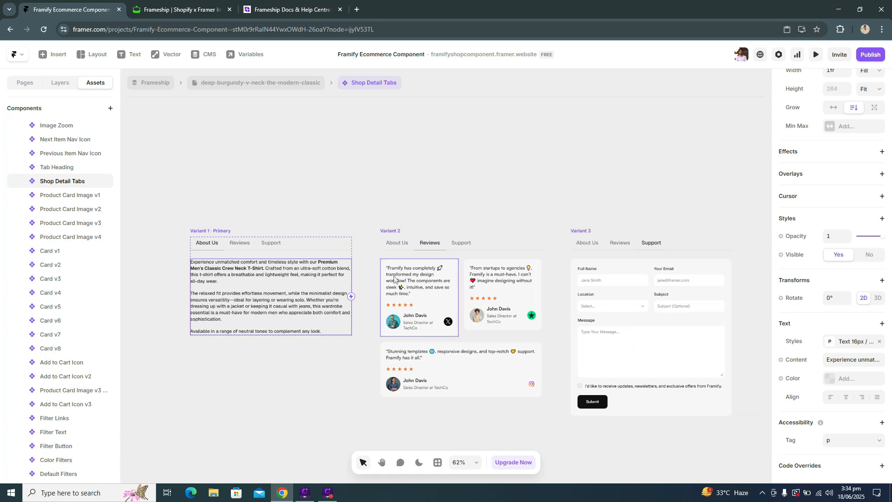
Step: Preview Variant 1 of Shop Detail Tabs, try the Reviews, Support and About Us tabs, and return to the product detail page
left_click(207, 231)
left_click(195, 231)
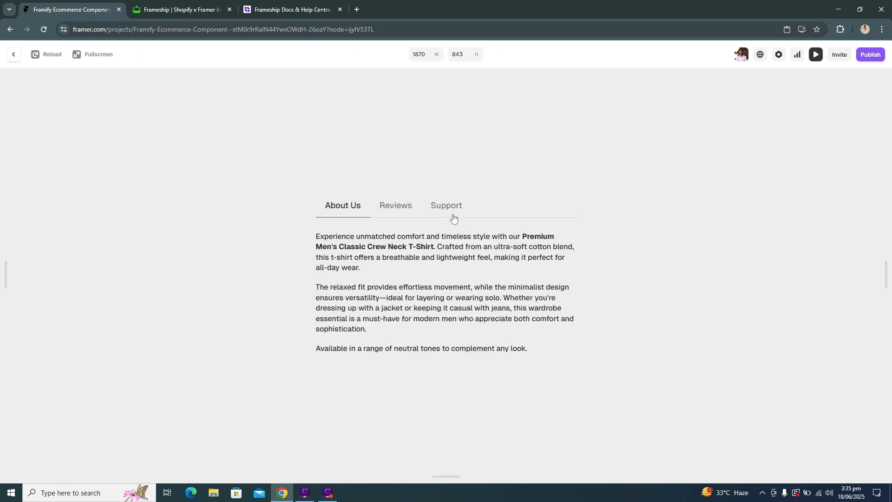
left_click(408, 204)
left_click(450, 158)
left_click(337, 155)
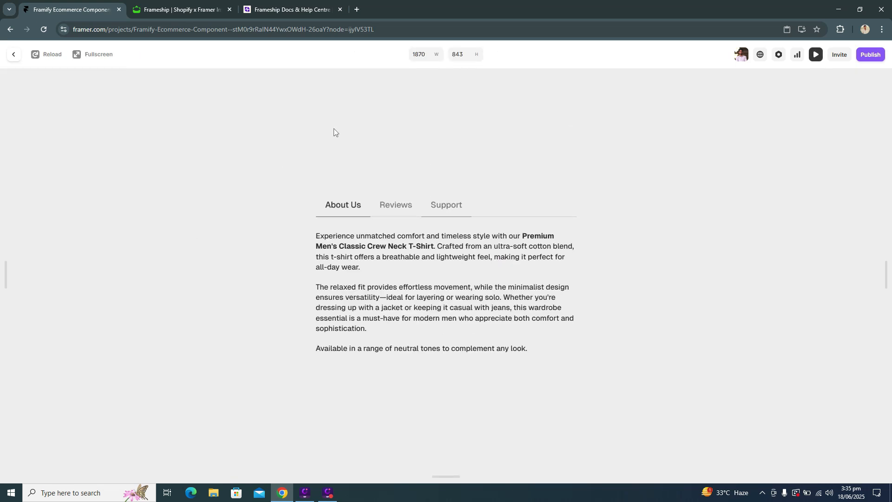
key("Escape")
left_click(231, 82)
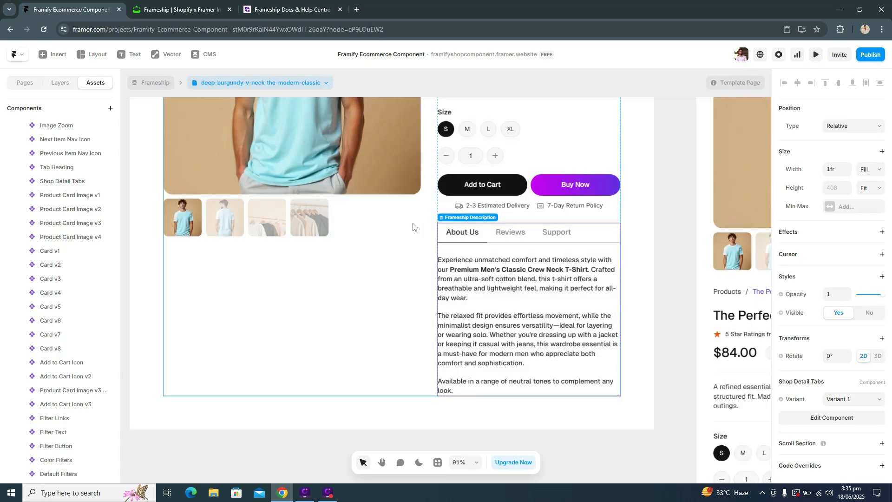
Step: Preview the Desktop breakpoint of the product detail page in full screen
scroll(396, 255, "up", 10)
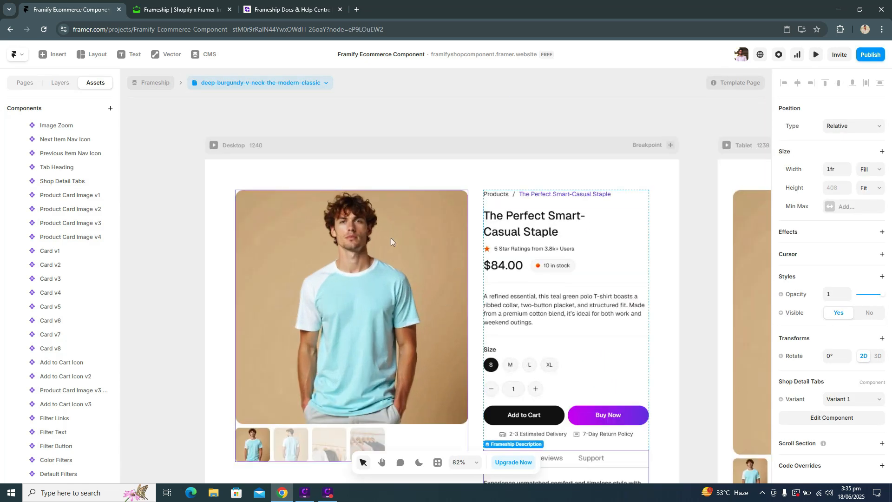
left_click(23, 83)
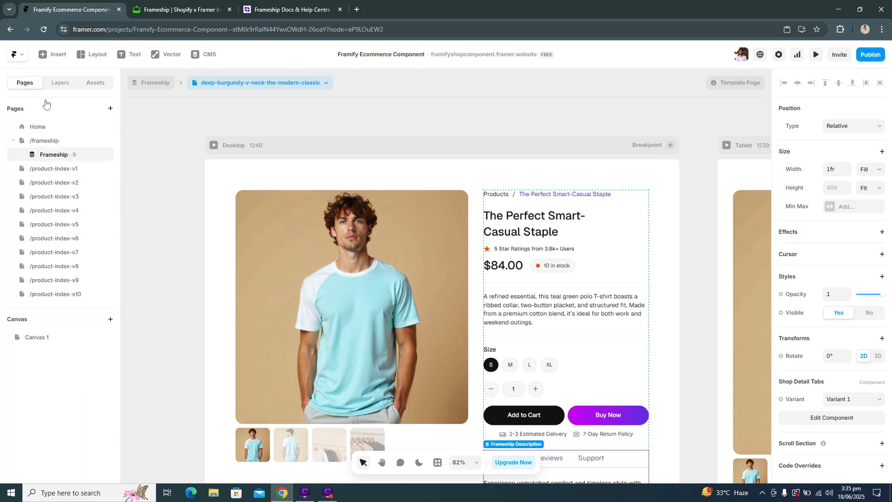
left_click(213, 145)
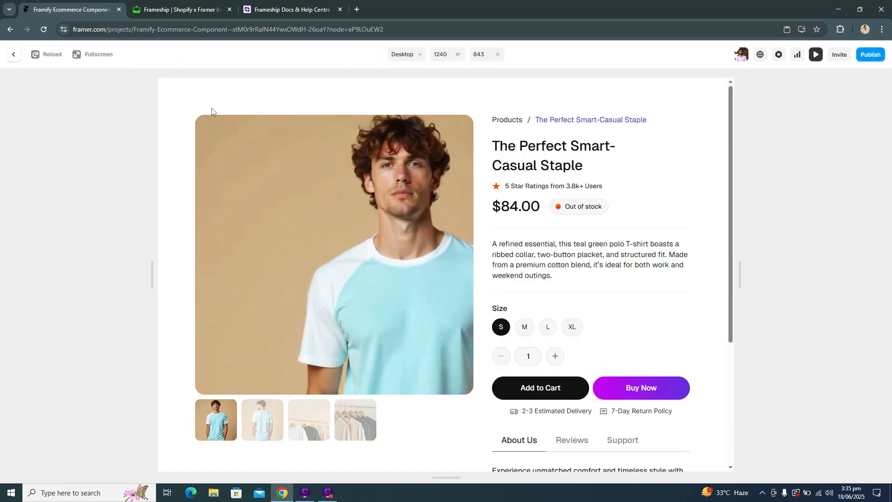
left_click(95, 59)
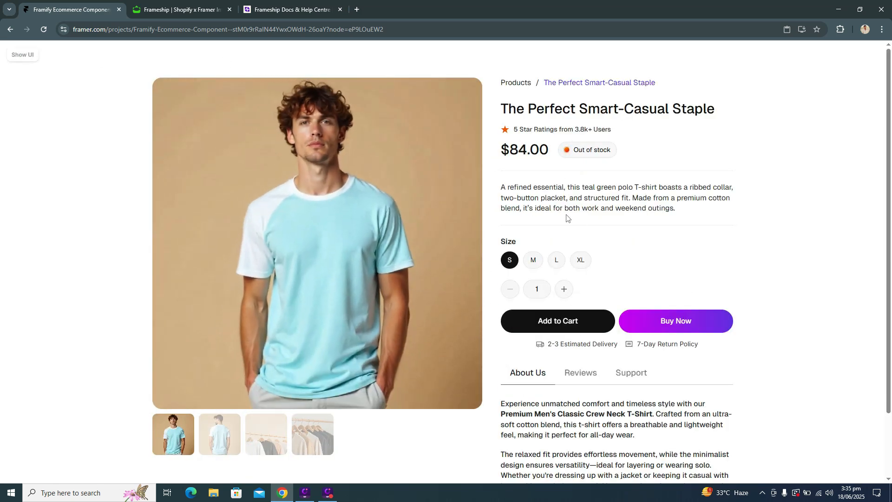
Step: Test the M, L and S size options in the preview and check the image gallery and detail tabs
left_click(533, 261)
left_click(557, 261)
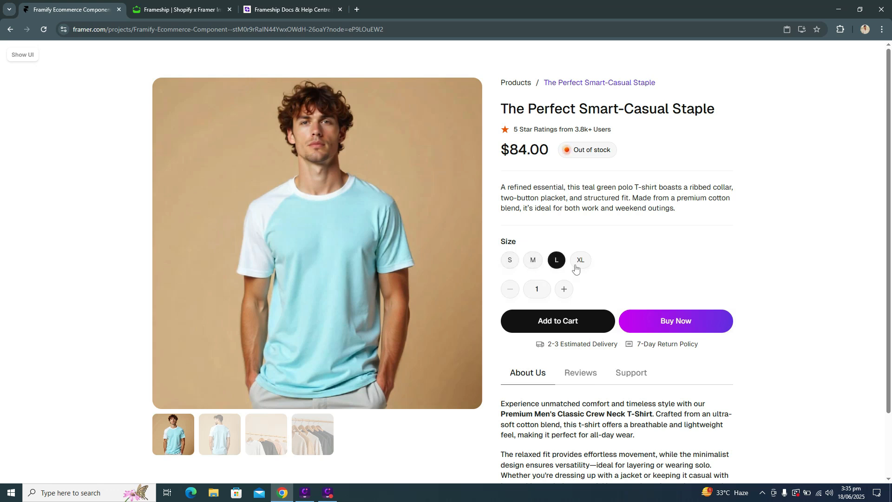
left_click(518, 263)
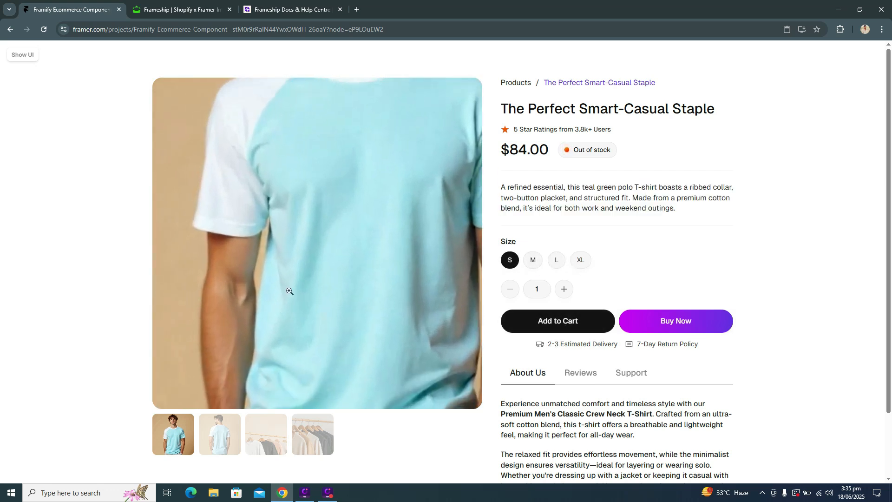
scroll(574, 325, "down", 2)
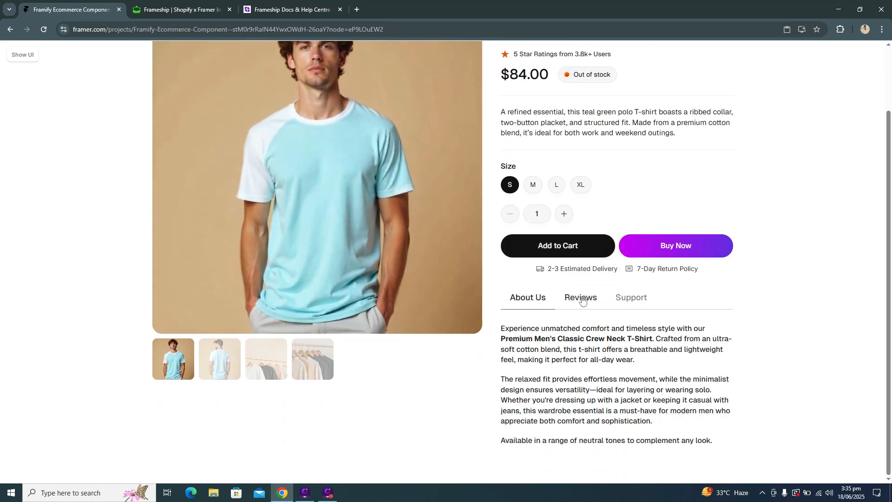
scroll(641, 323, "up", 2)
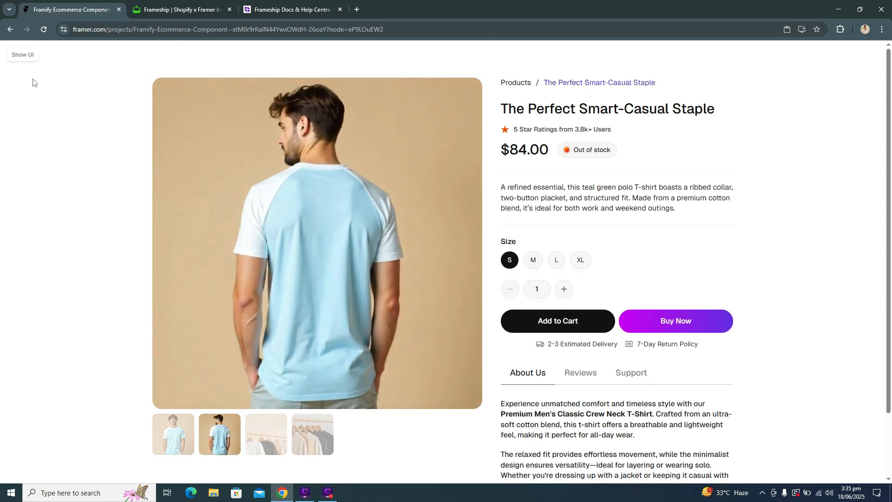
Step: Leave the detail page preview and preview the /frameship Shop Page in full screen
key("Escape")
left_click(155, 200)
left_click(85, 140)
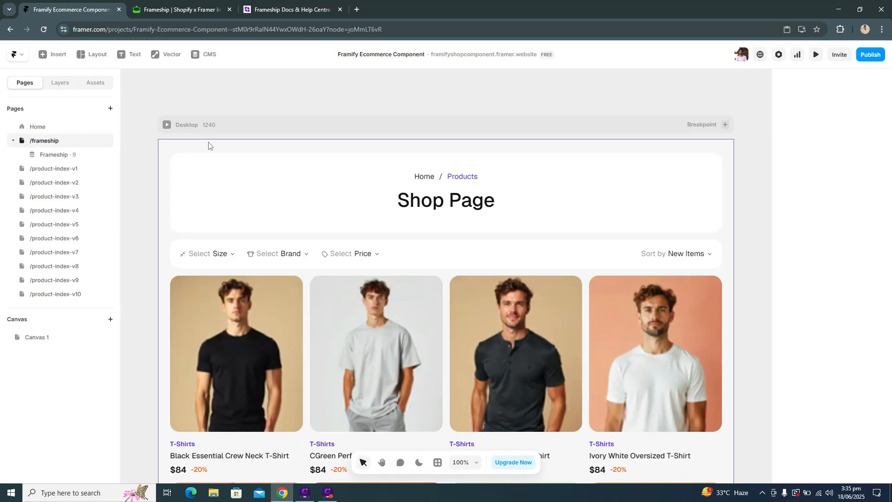
key("ctrl+backslash")
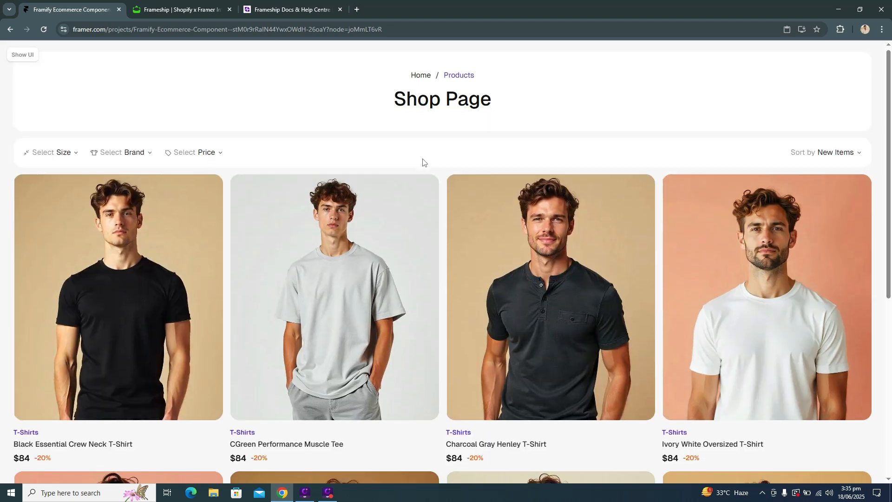
scroll(423, 161, "down", 2)
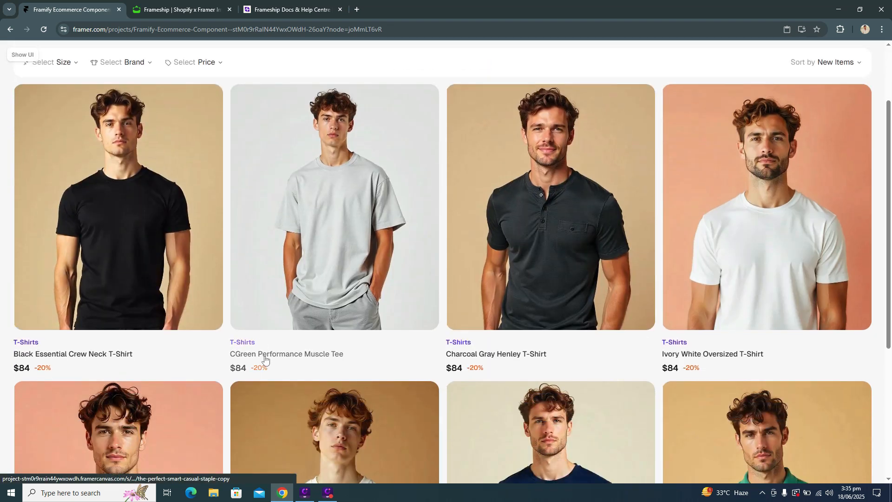
Step: Open the CGreen Performance Muscle Tee from the product list, view its third gallery image, and return to the /frameship page canvas
left_click(264, 359)
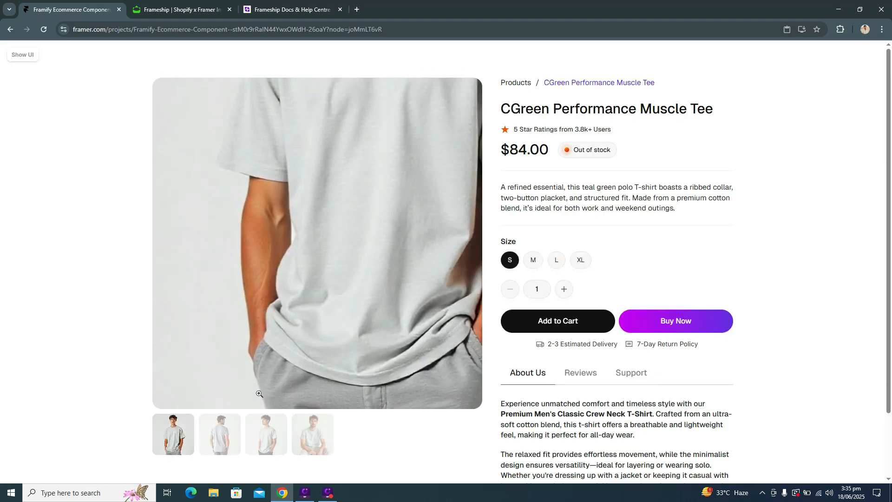
left_click(247, 434)
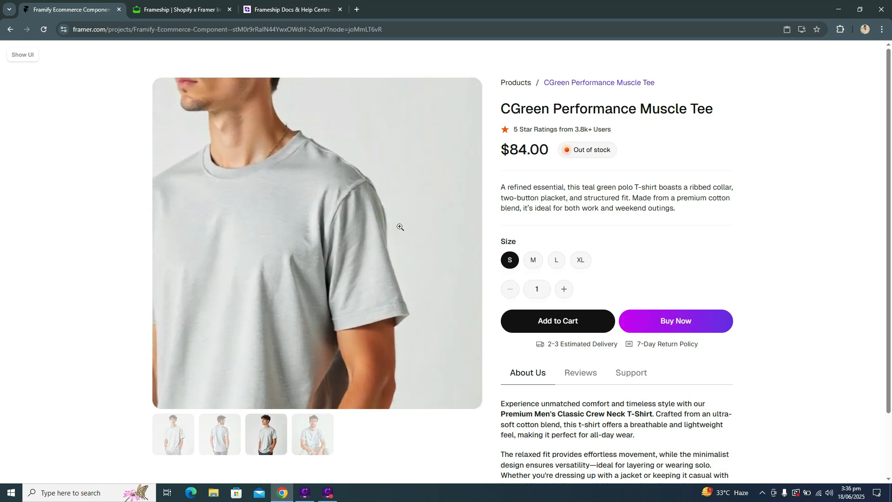
key("Escape")
scroll(407, 202, "down", 6)
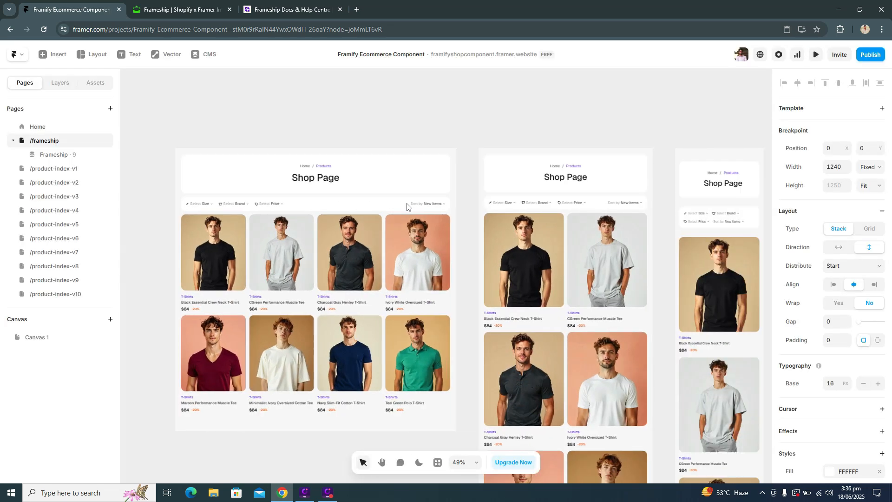
scroll(407, 204, "up", 2)
scroll(406, 205, "up", 5)
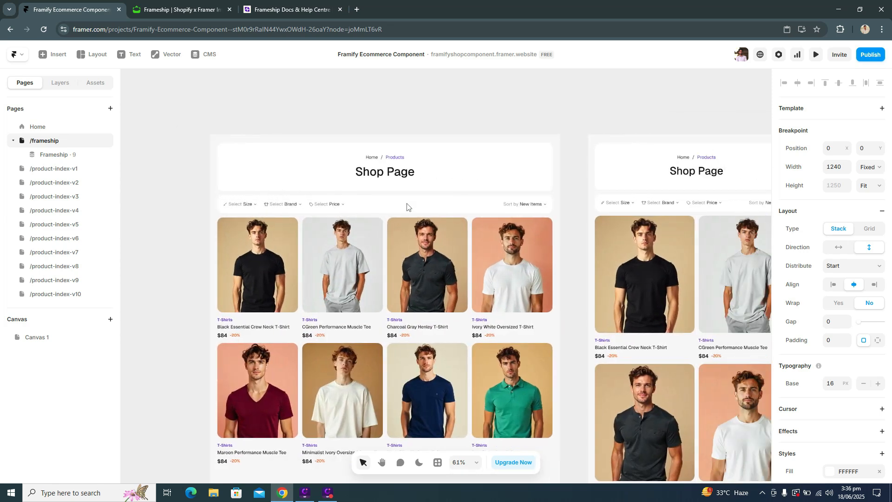